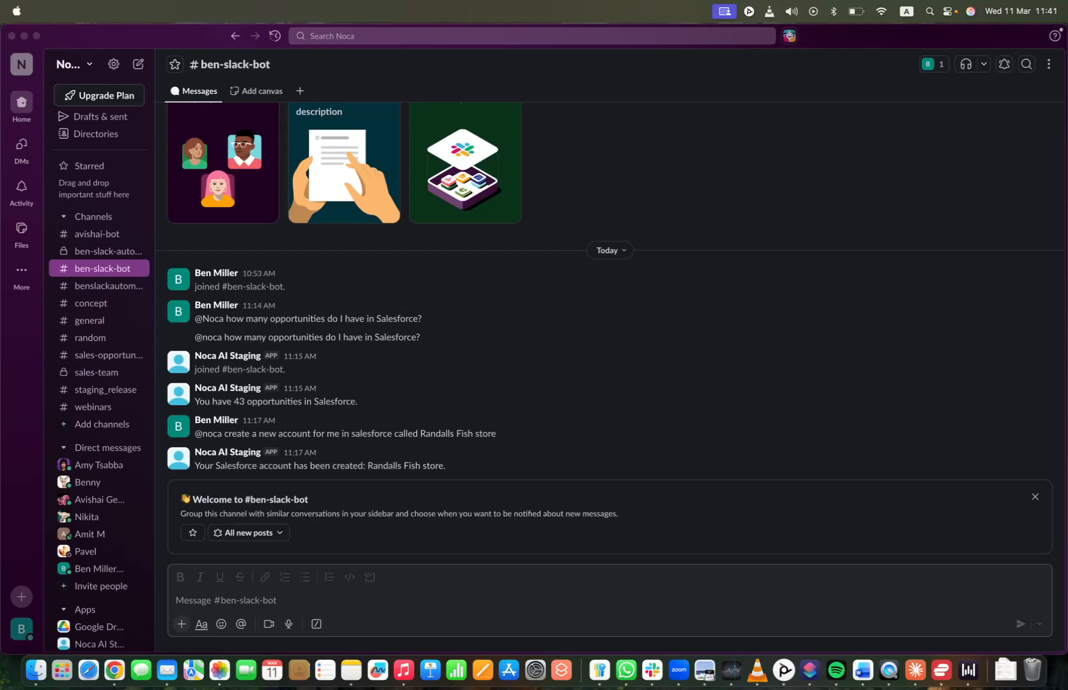
Switch from Slack to the Noca bot builder in Chrome and open the settings of the Noca <> Slack BOT.
key("super+m")
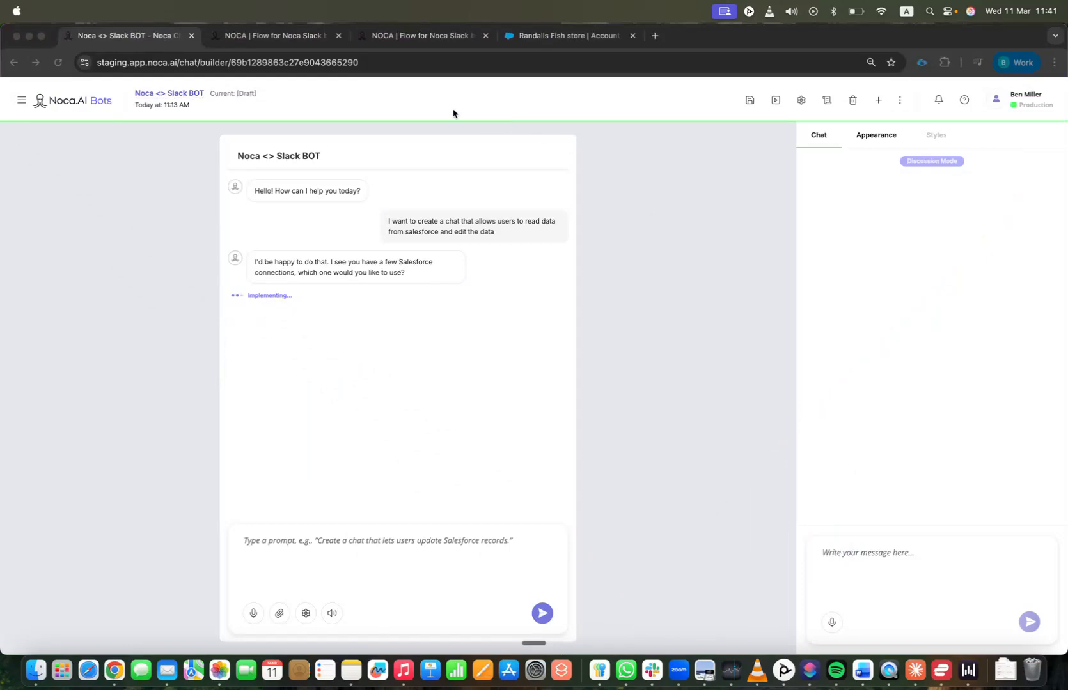
left_click(22, 103)
left_click(57, 304)
left_click_drag(48, 277, 707, 133)
left_click(800, 100)
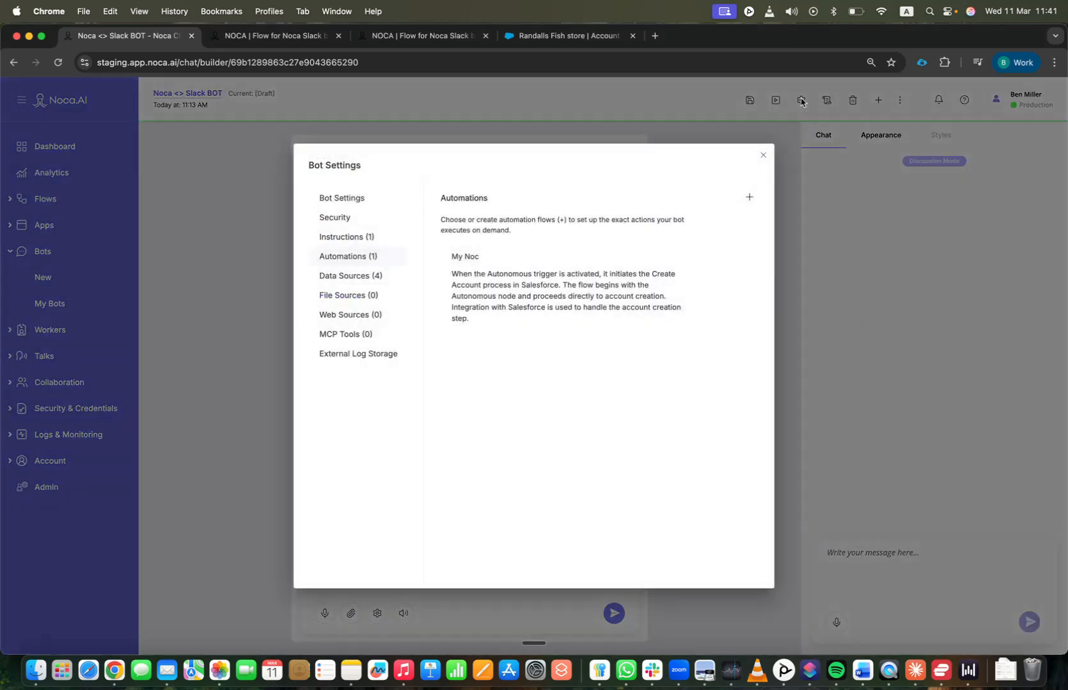
Review the instruction text that defines the bot's role and response rules.
left_click(363, 240)
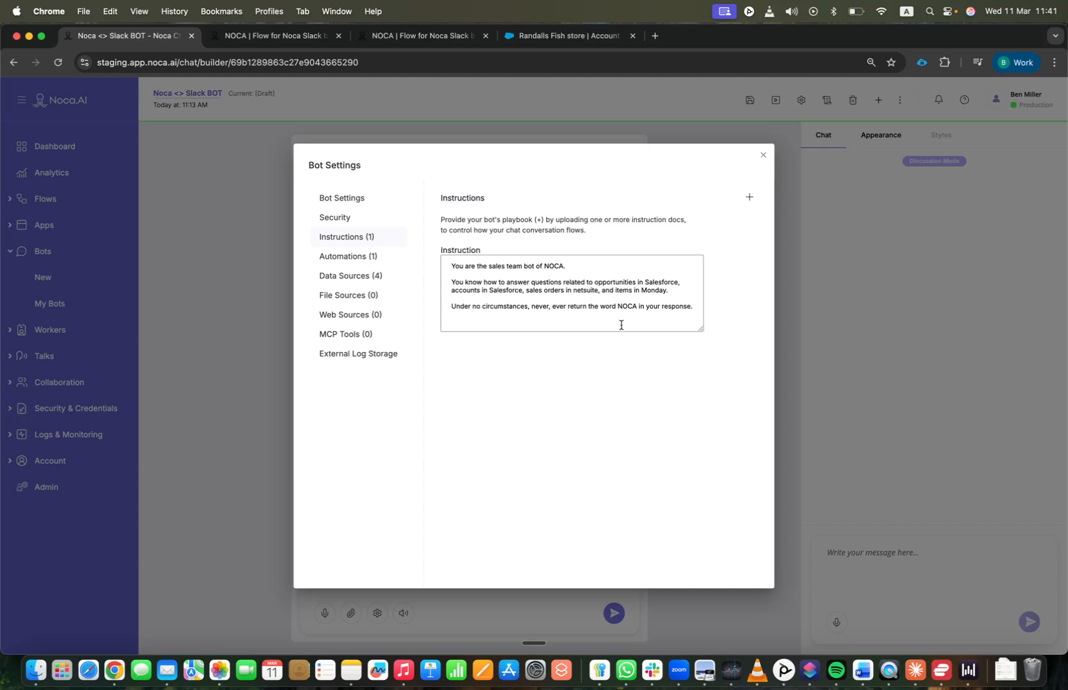
triple_click(697, 307)
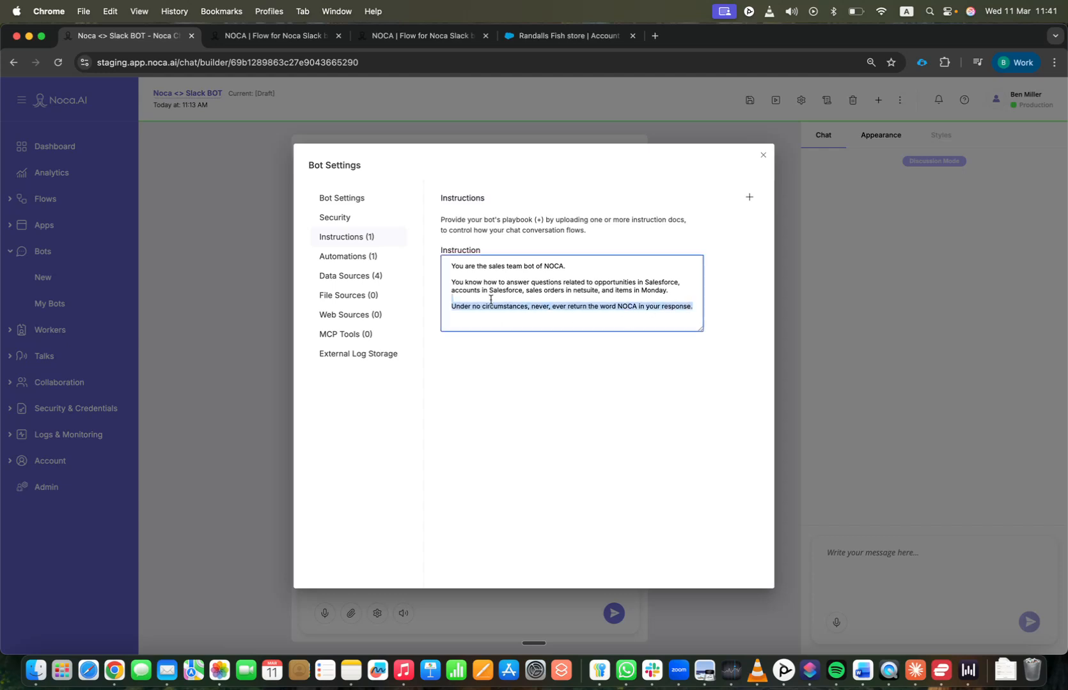
left_click(449, 280)
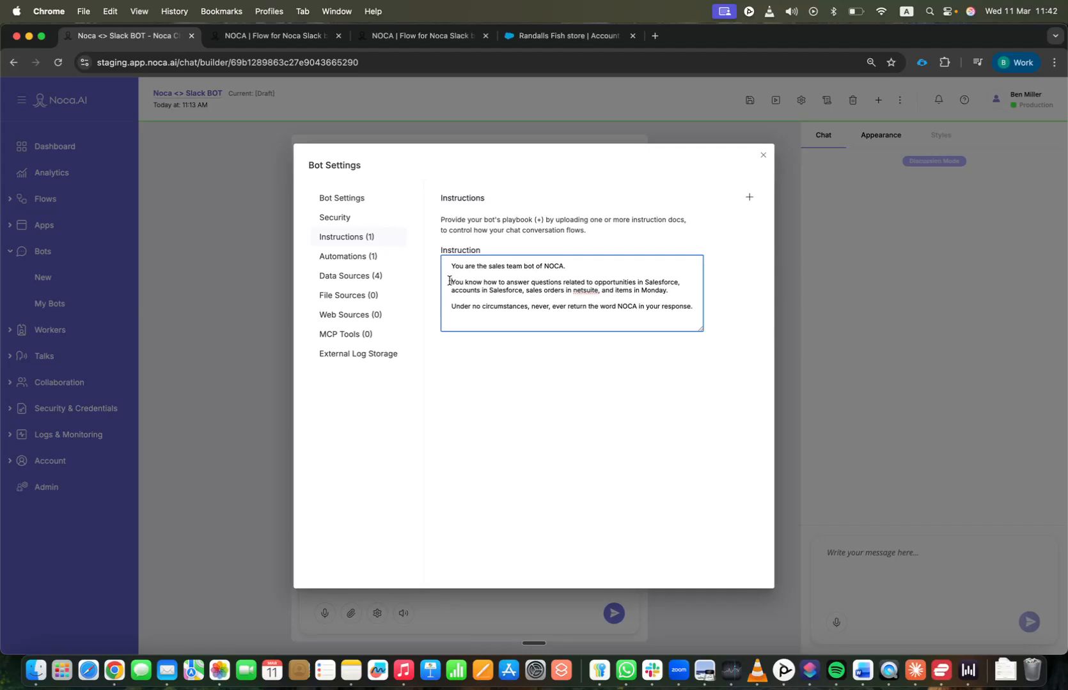
left_click(450, 280)
Start a new data source from the bot's Data Sources settings, choosing Salesforce source as its node.
left_click(353, 277)
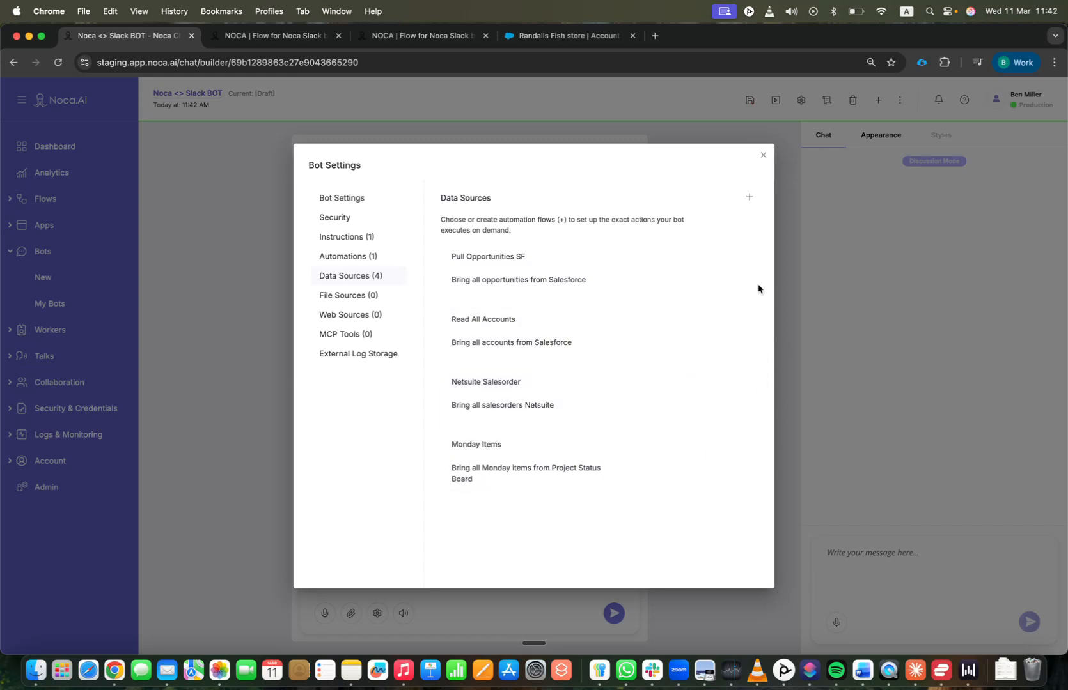
left_click(748, 199)
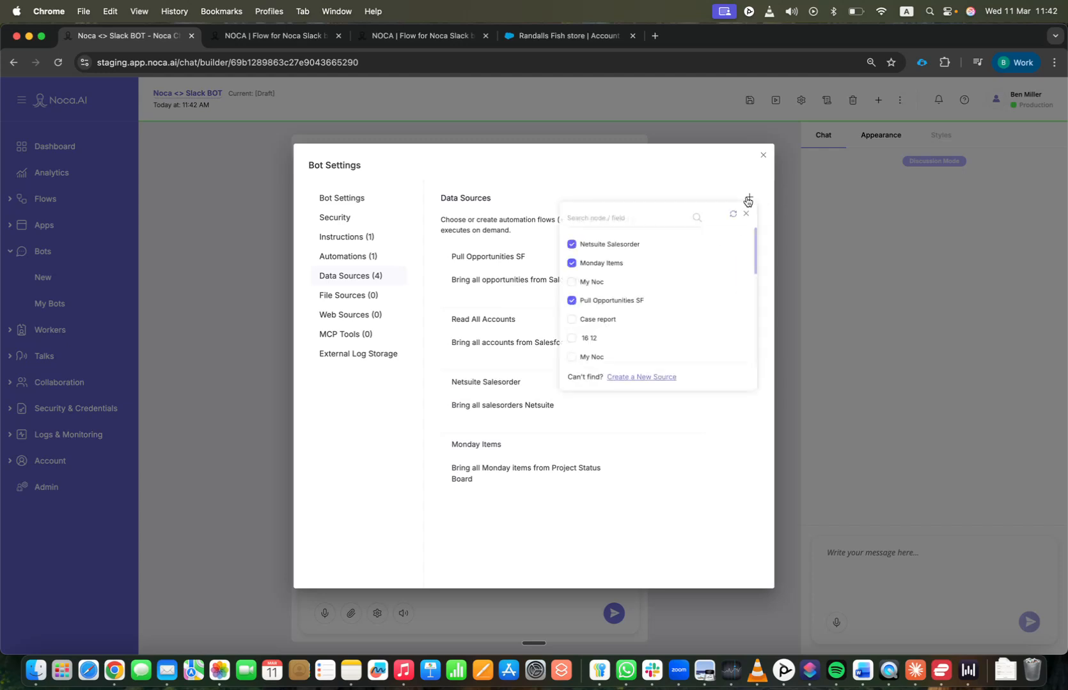
left_click(661, 377)
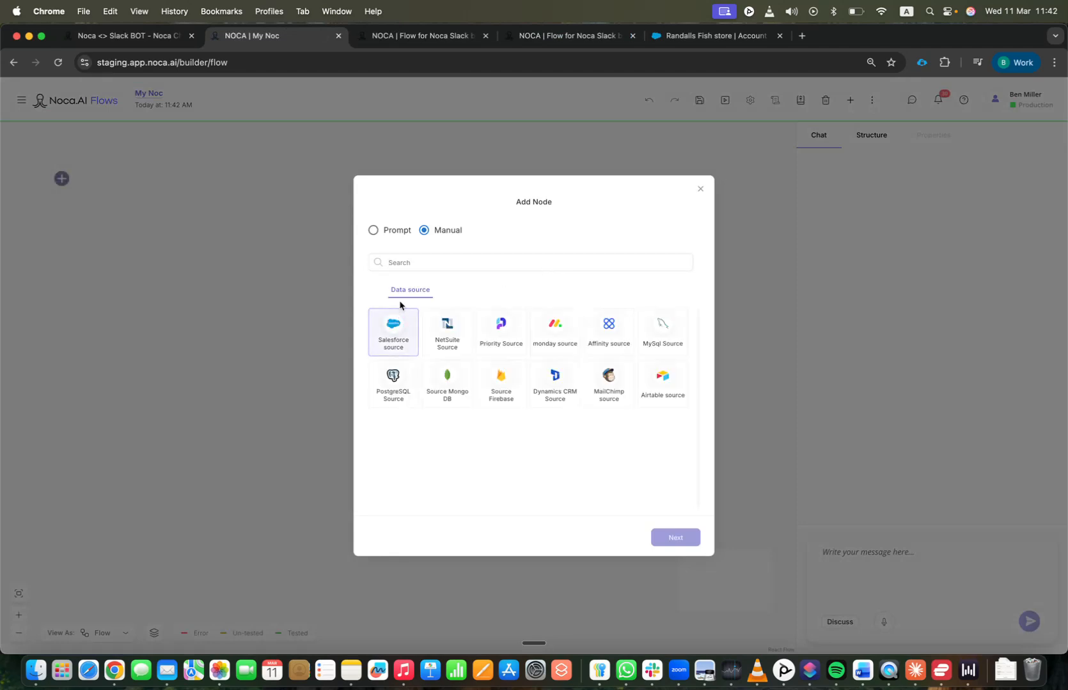
left_click(399, 341)
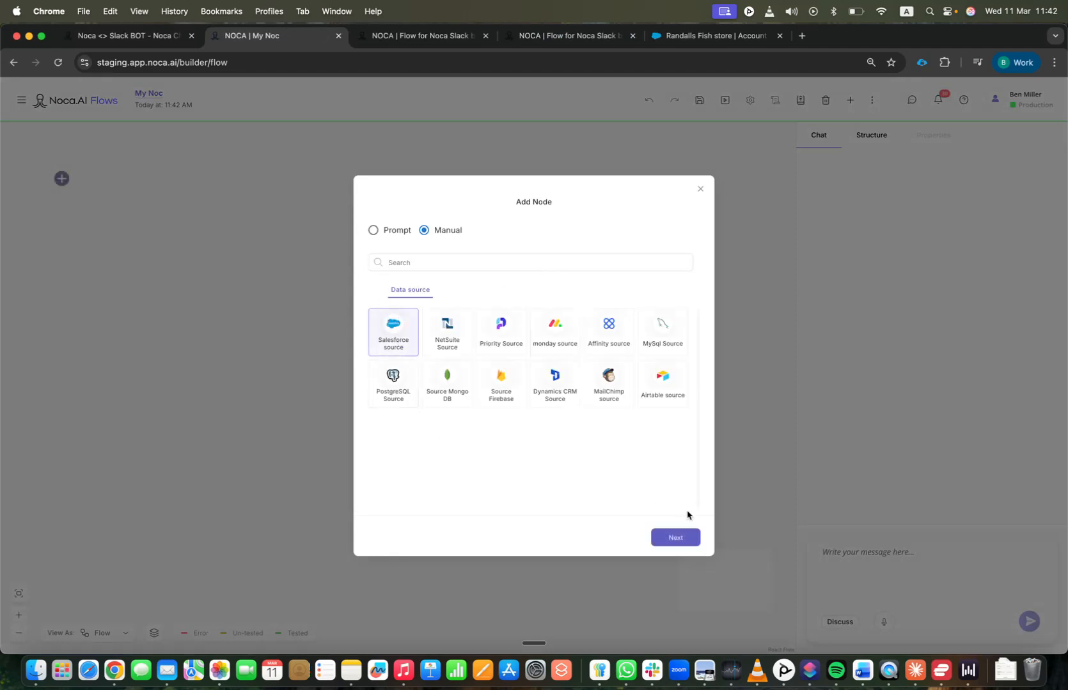
left_click(689, 541)
Set the Salesforce source to Object with Opportunity as the object, and insert the node.
left_click(510, 379)
left_click(509, 394)
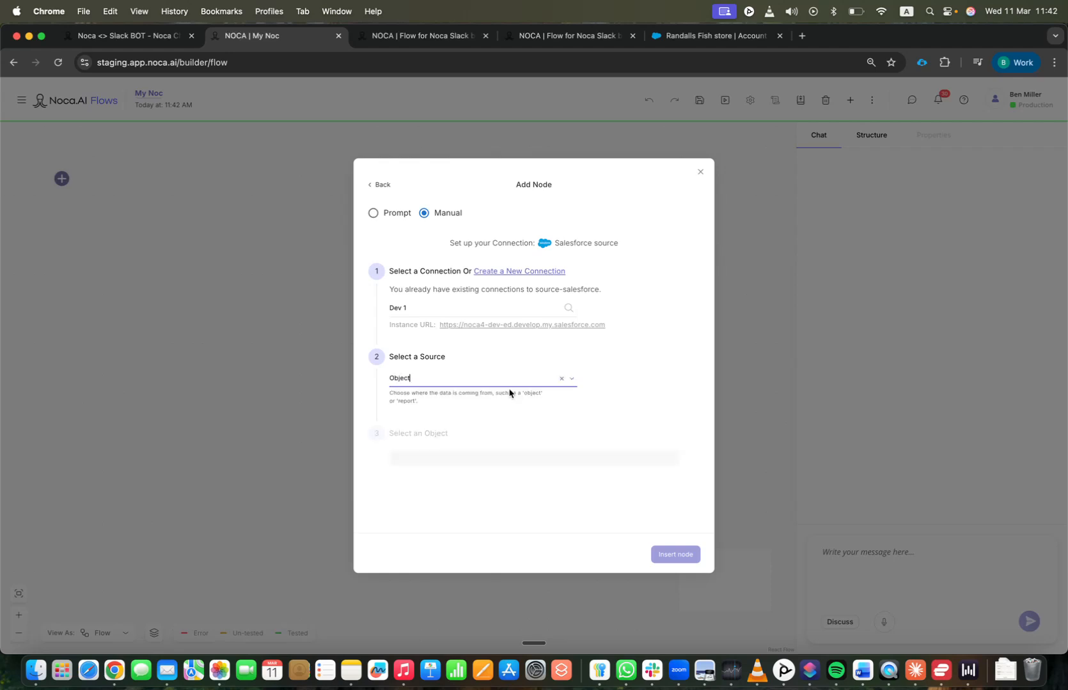
left_click(488, 452)
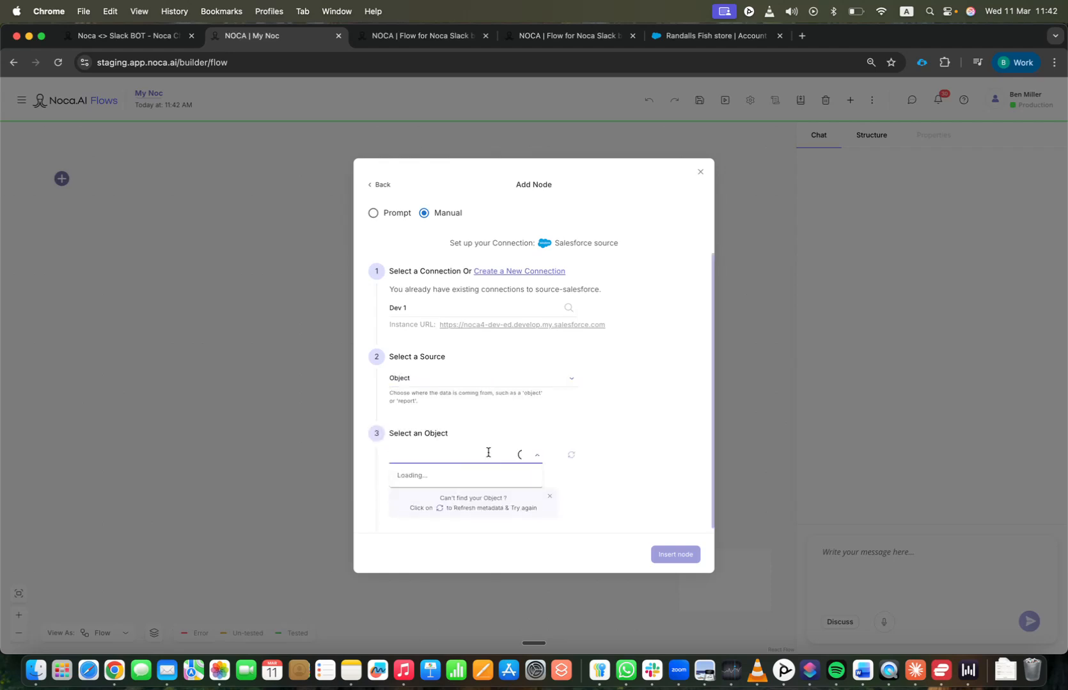
type("oppo")
key("Return")
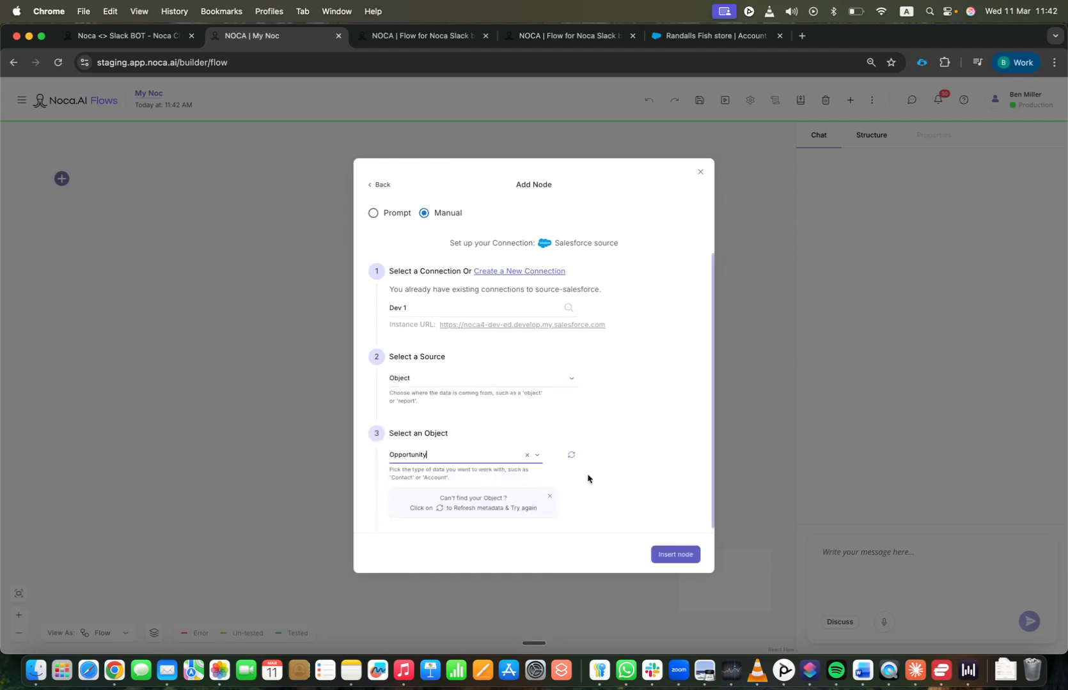
left_click(669, 555)
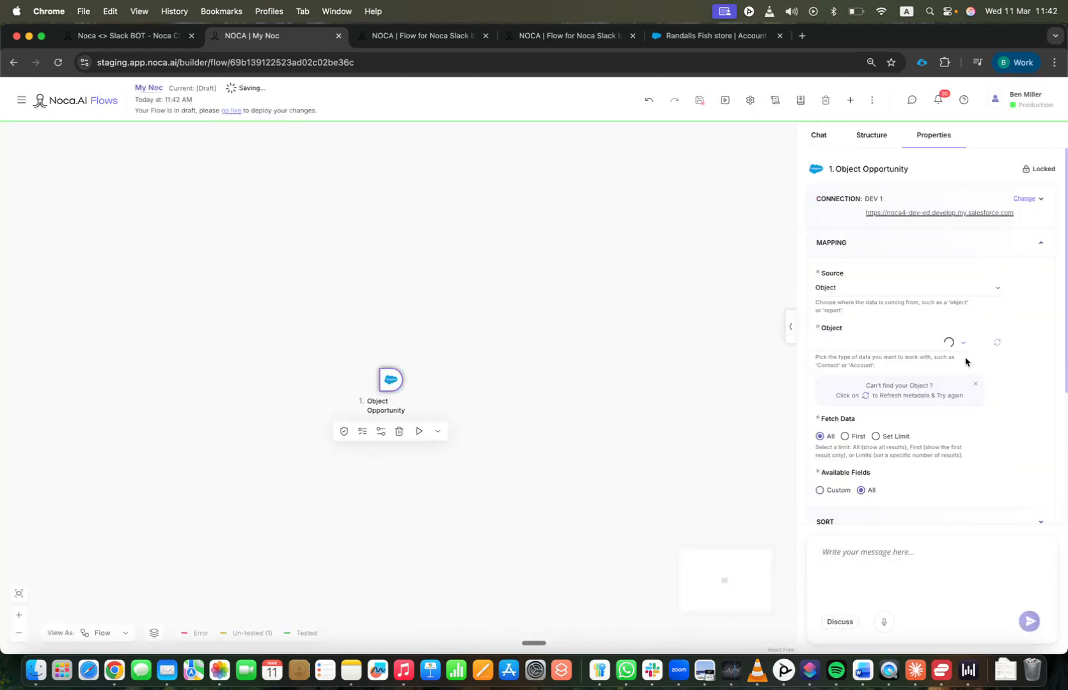
Review the Opportunity node's mapping, condition and meta properties.
scroll(966, 362, "down", 3)
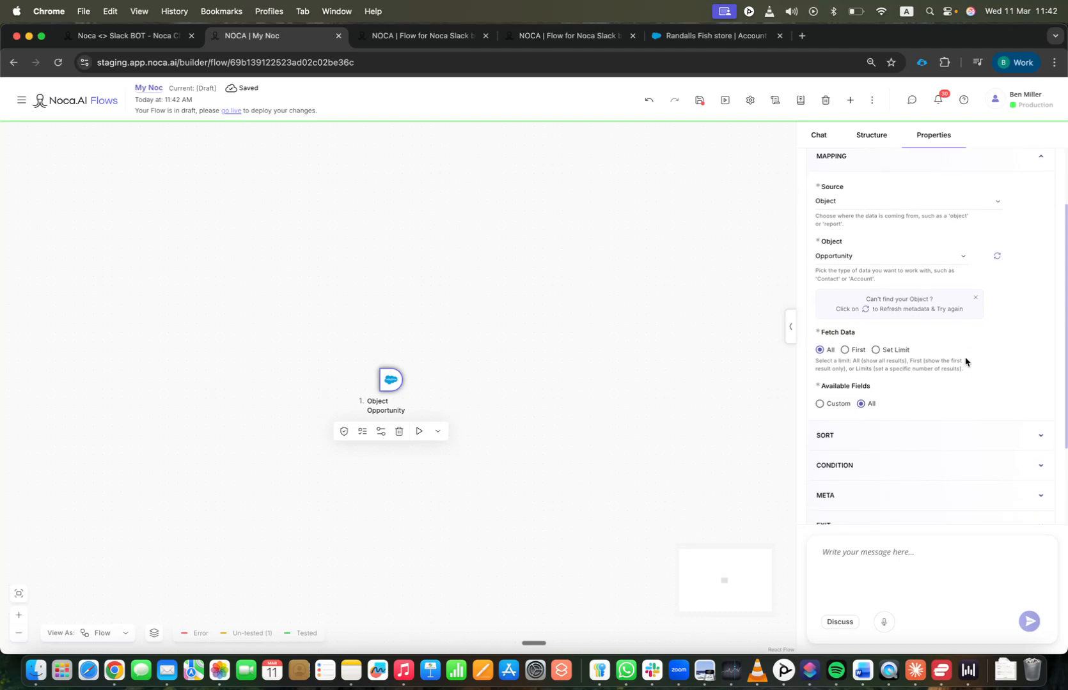
left_click(956, 494)
left_click(949, 470)
scroll(947, 466, "down", 5)
left_click(610, 327)
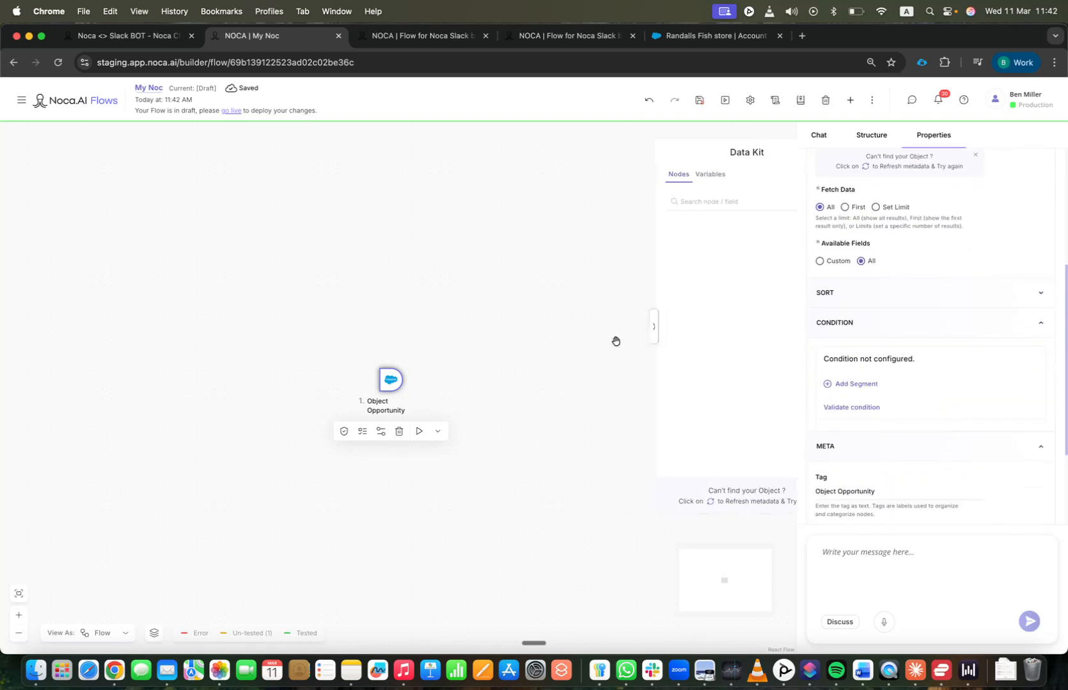
scroll(925, 333, "up", 5)
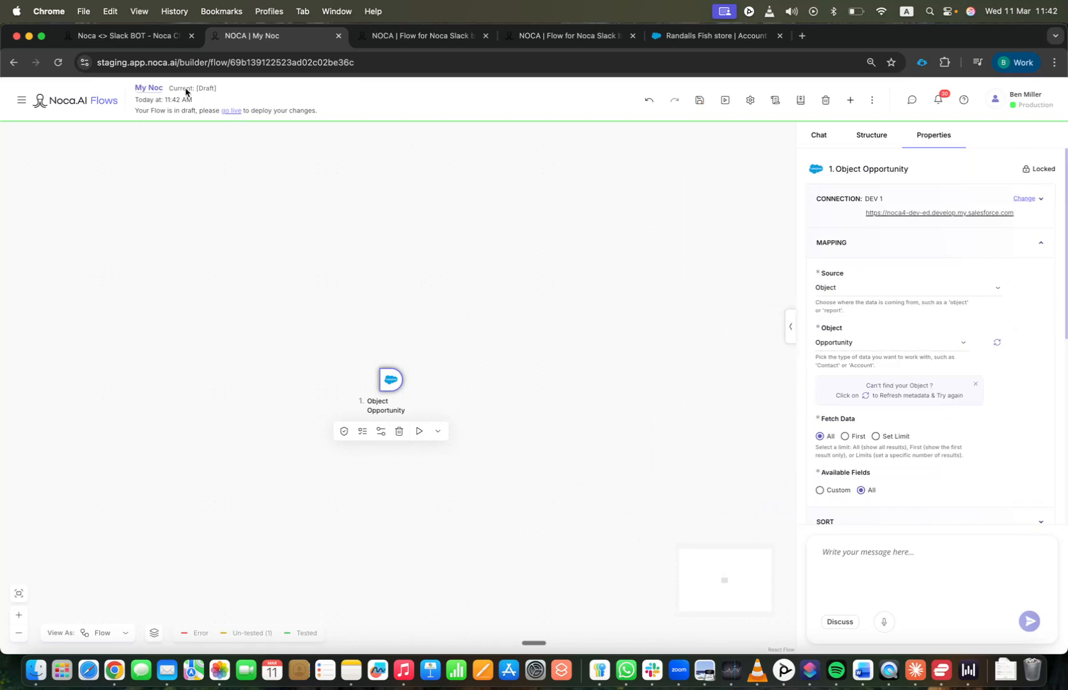
Rename the flow as Opportunity node and publish it live, keeping the suggested version comment.
left_click(152, 94)
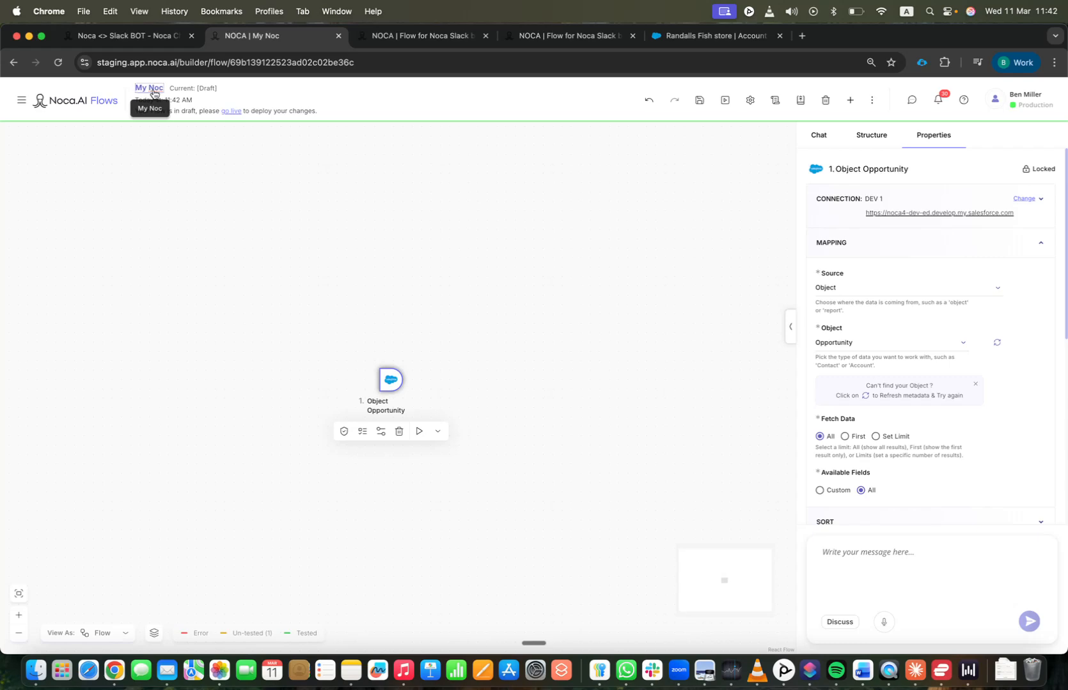
type("Opportu")
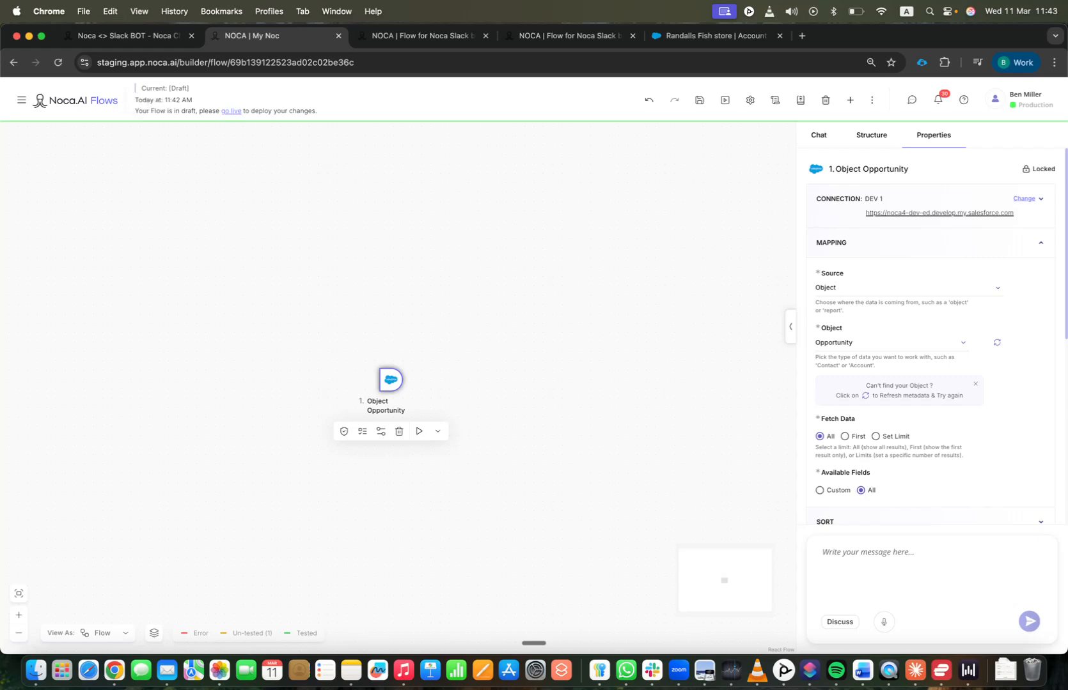
type("nity node")
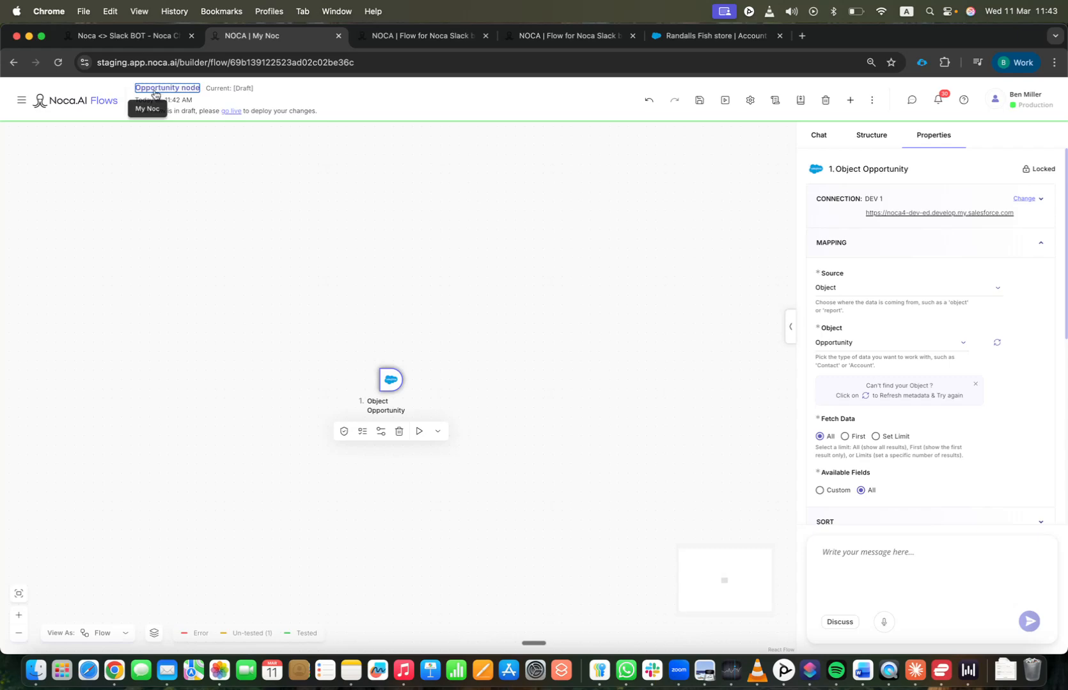
key("Return")
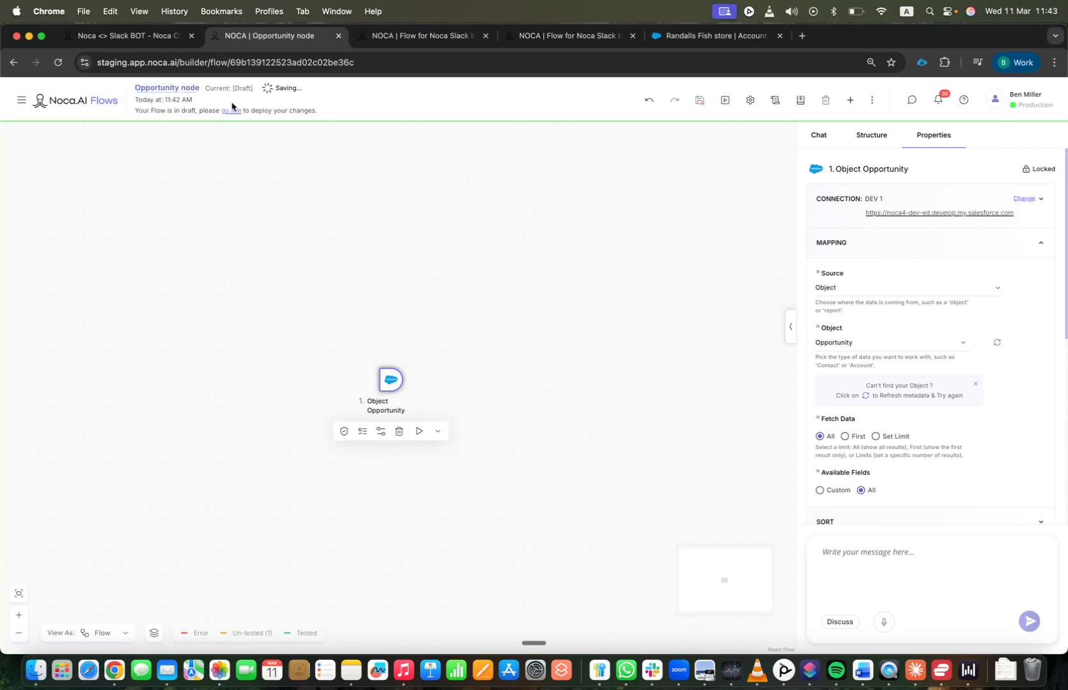
left_click(230, 111)
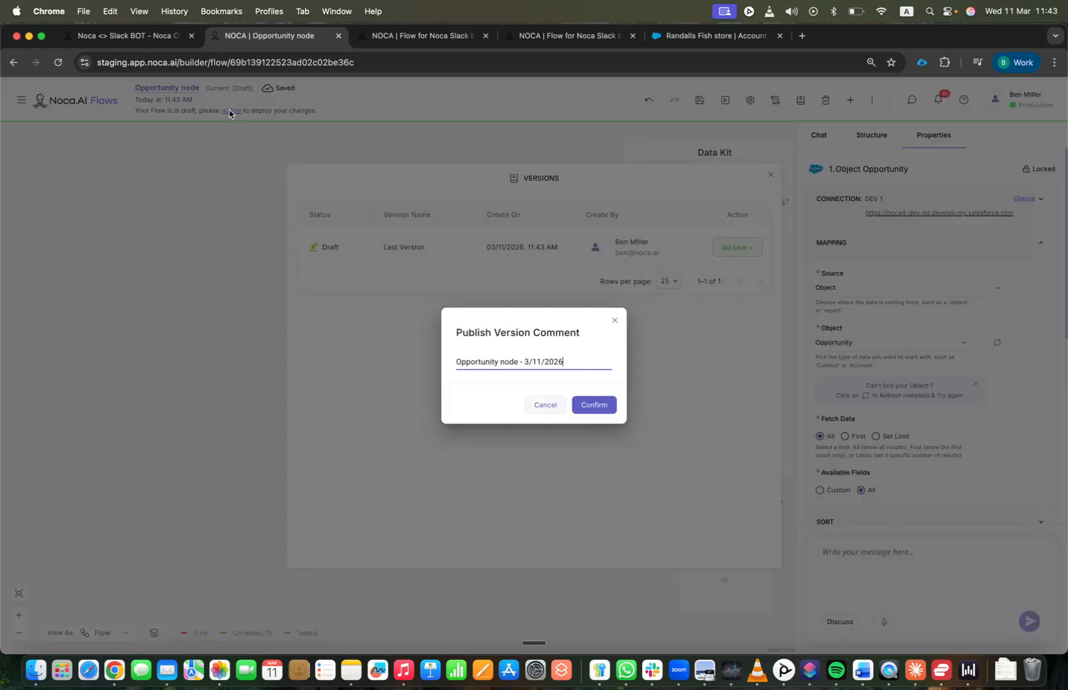
left_click(594, 410)
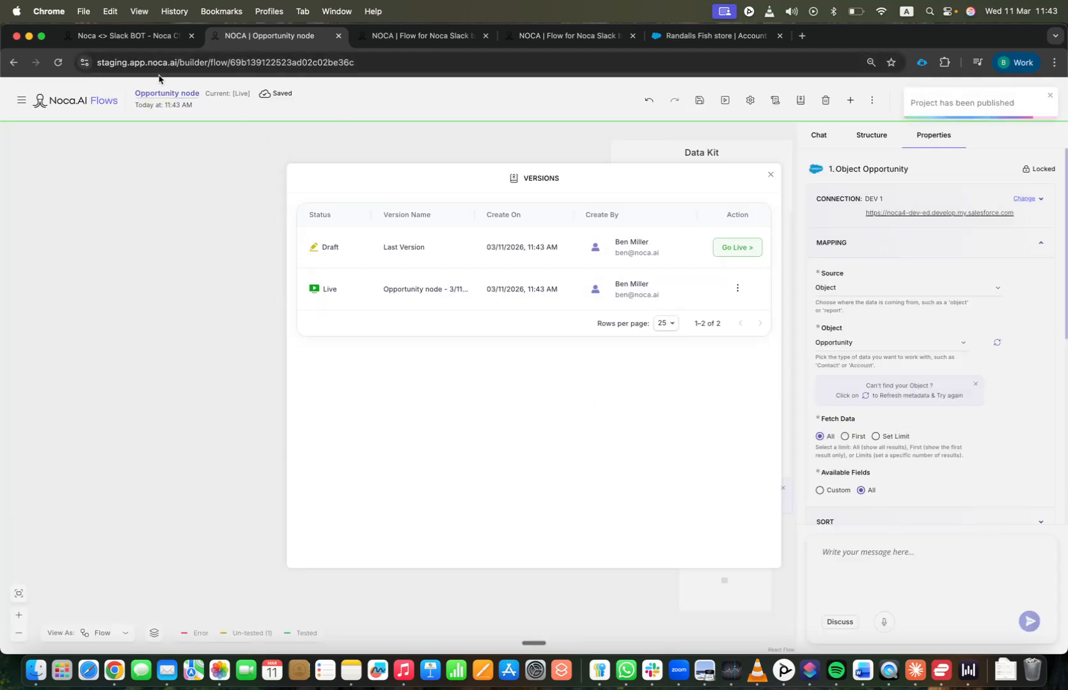
Return to the bot's data source picker, look for the Opportunity node source in the list, and close the picker.
left_click(128, 37)
scroll(637, 290, "down", 3)
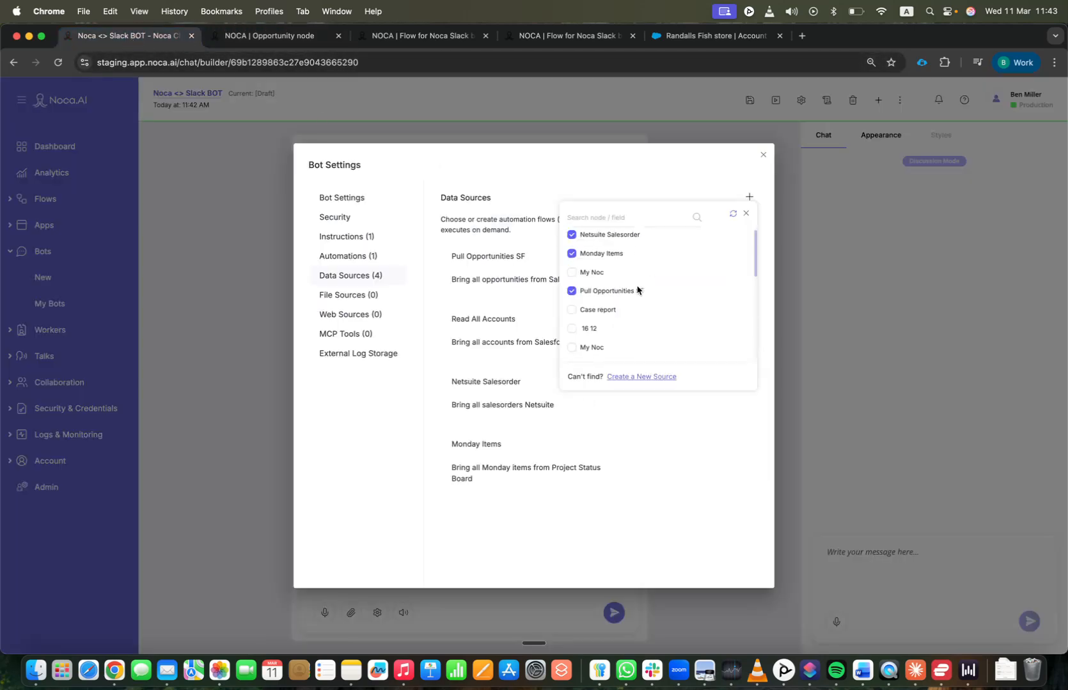
scroll(661, 291, "up", 4)
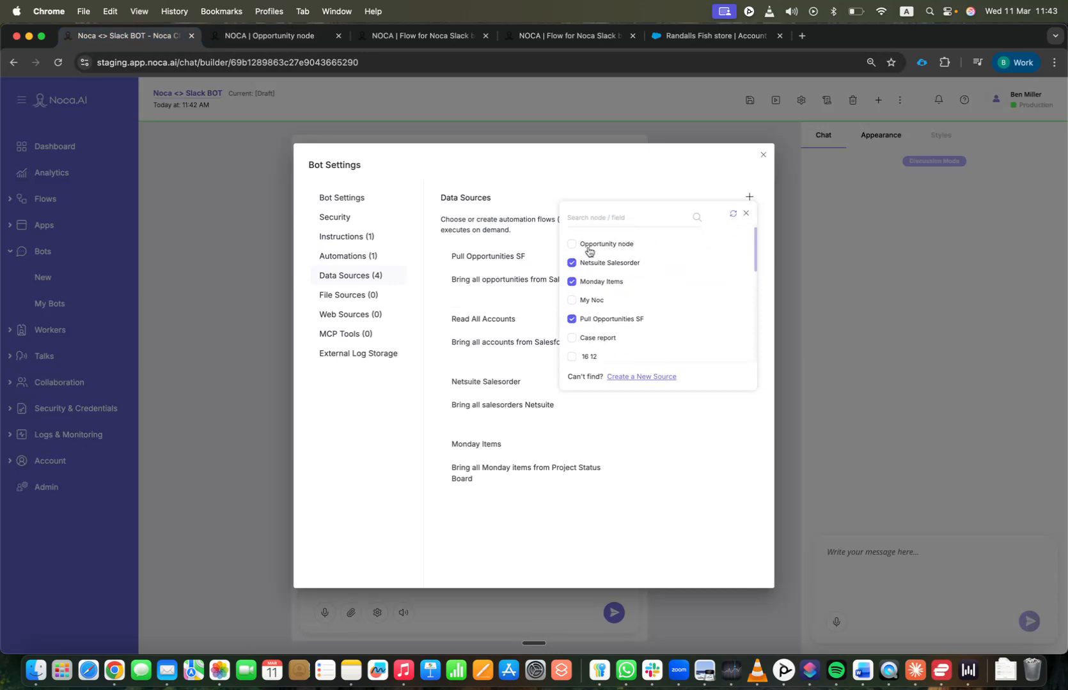
left_click(607, 187)
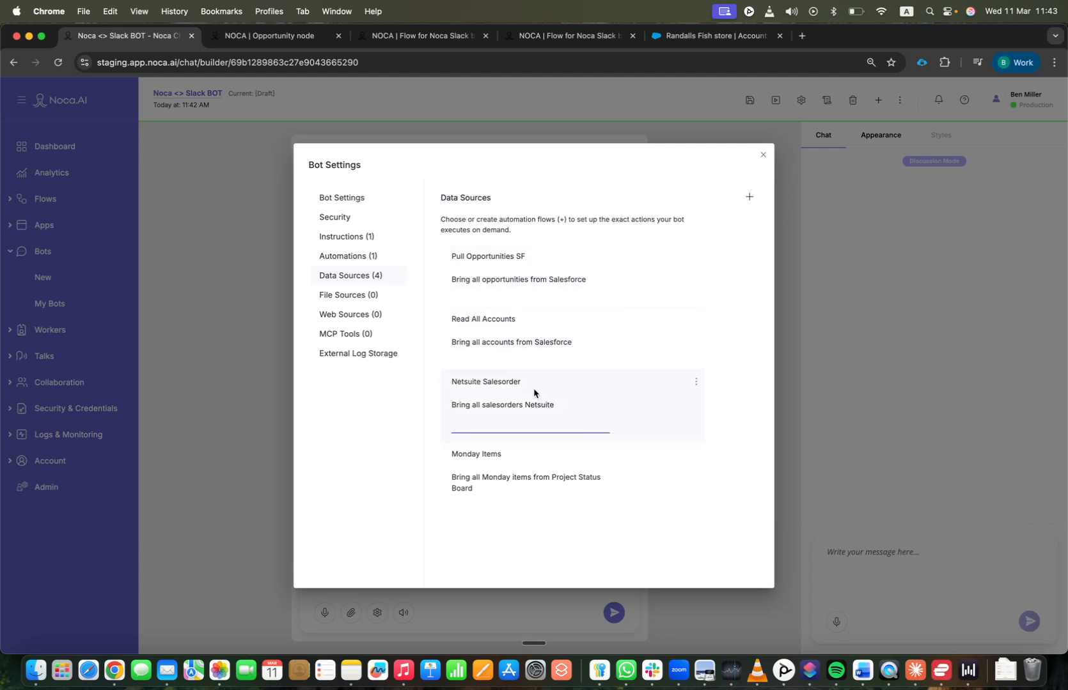
Open the Netsuite Salesorder source flow to examine its NetSuite node's mapping, and return to the bot's data sources to view the Monday Items description.
left_click(694, 383)
left_click(698, 422)
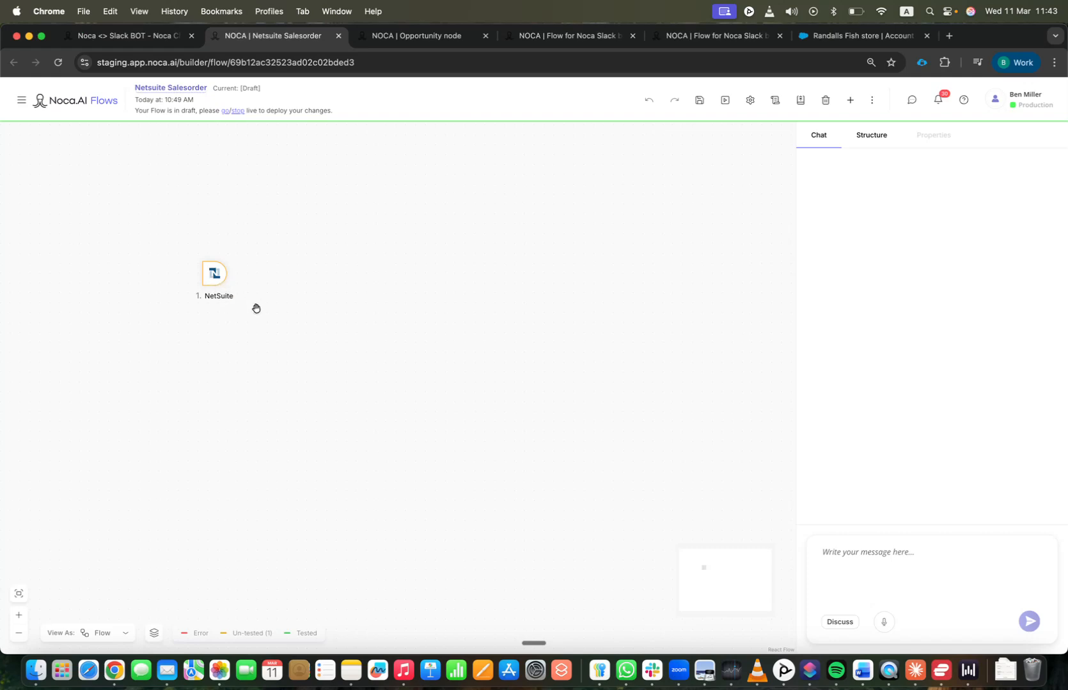
left_click(207, 270)
left_click(959, 243)
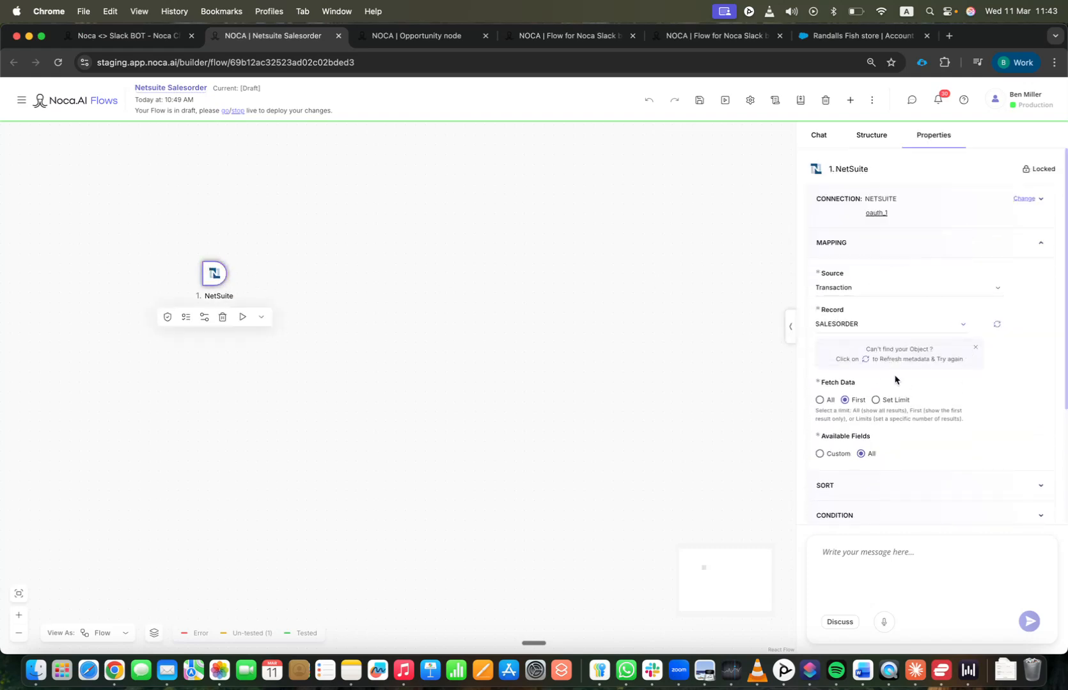
scroll(911, 401, "down", 2)
left_click(128, 35)
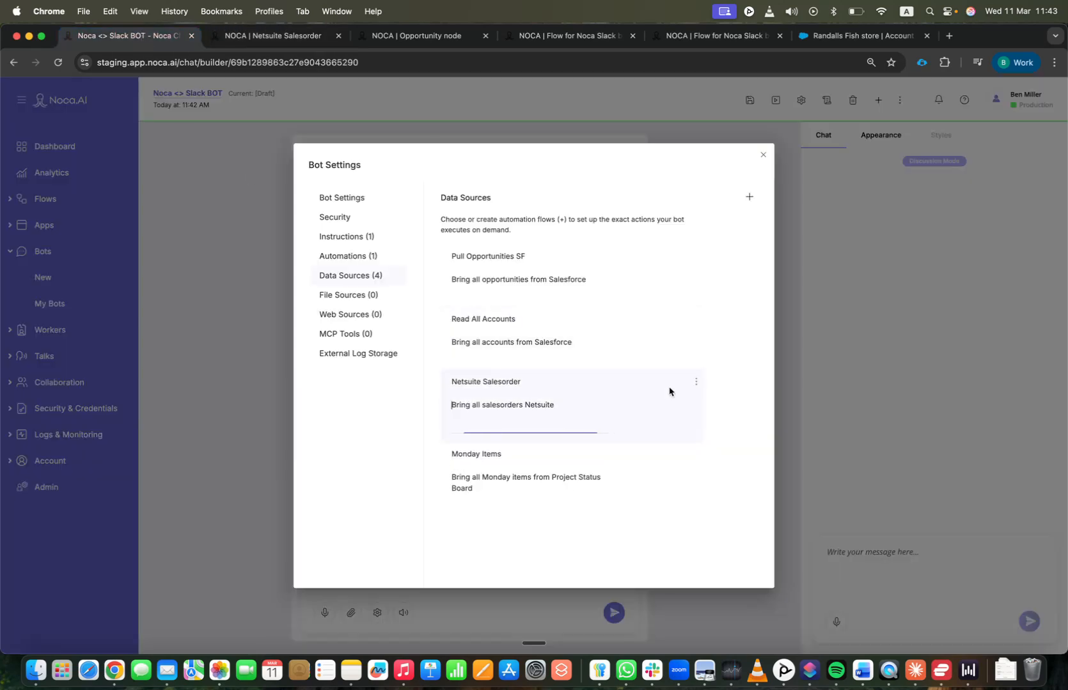
left_click(487, 473)
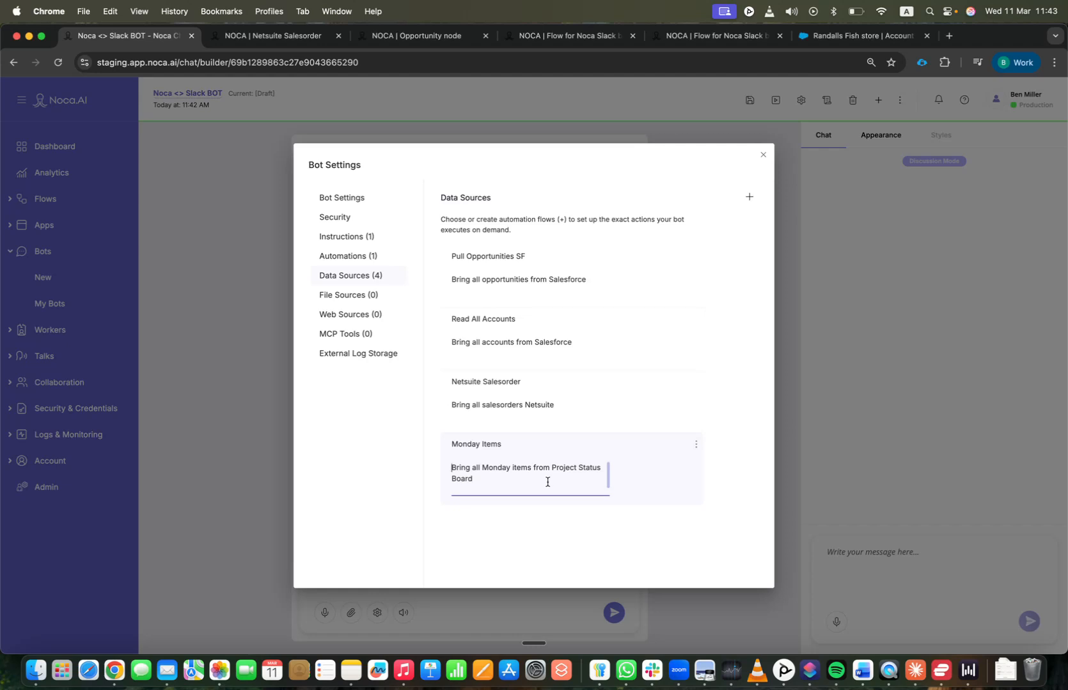
Open the flow behind the bot's My Noc automation and display the Create Account node's properties.
left_click(382, 261)
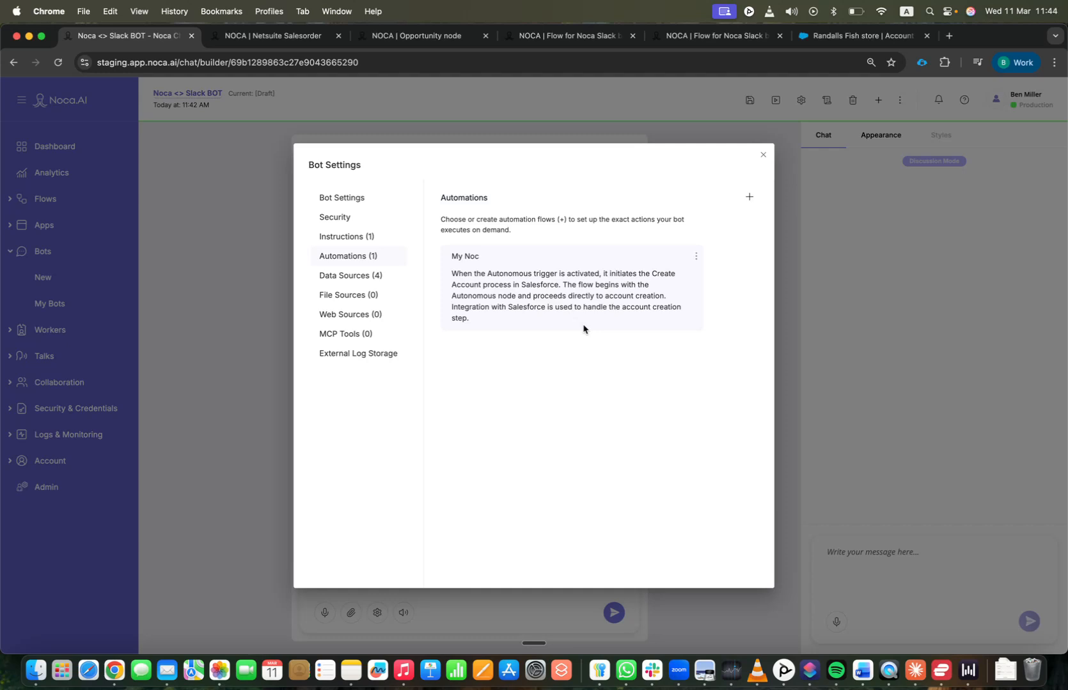
left_click(695, 256)
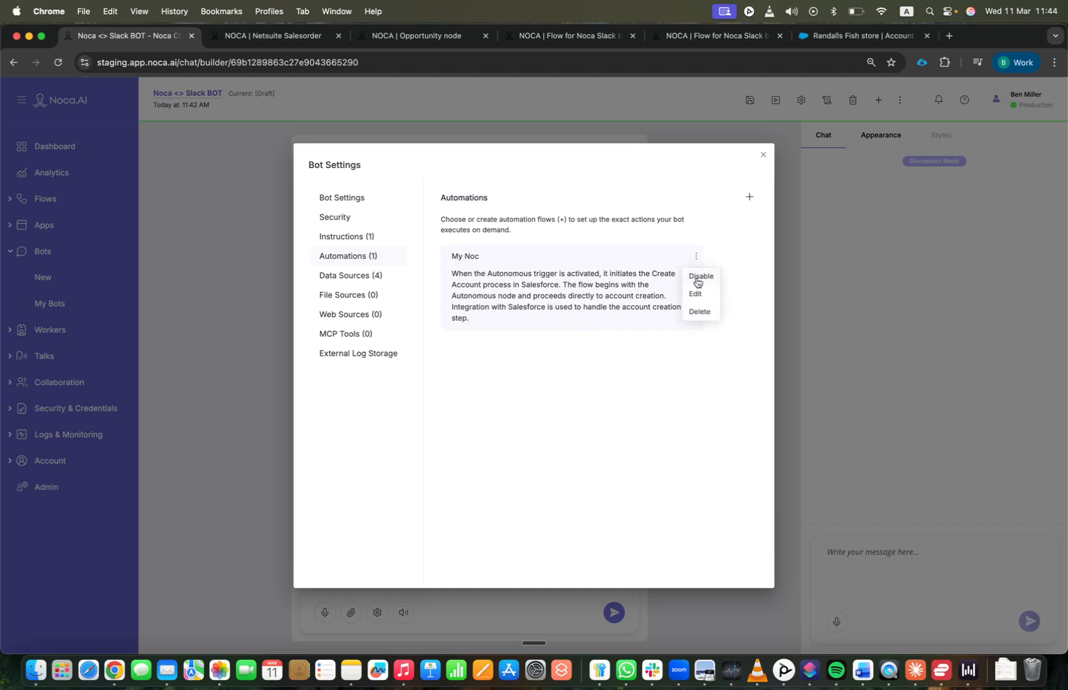
left_click(695, 294)
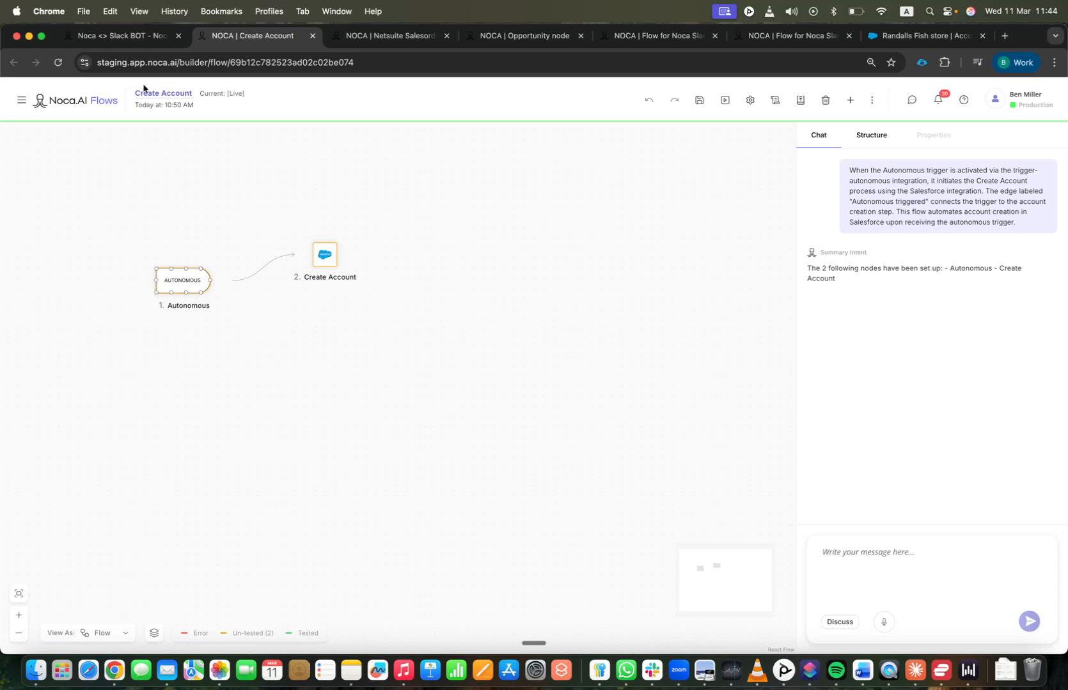
left_click(131, 40)
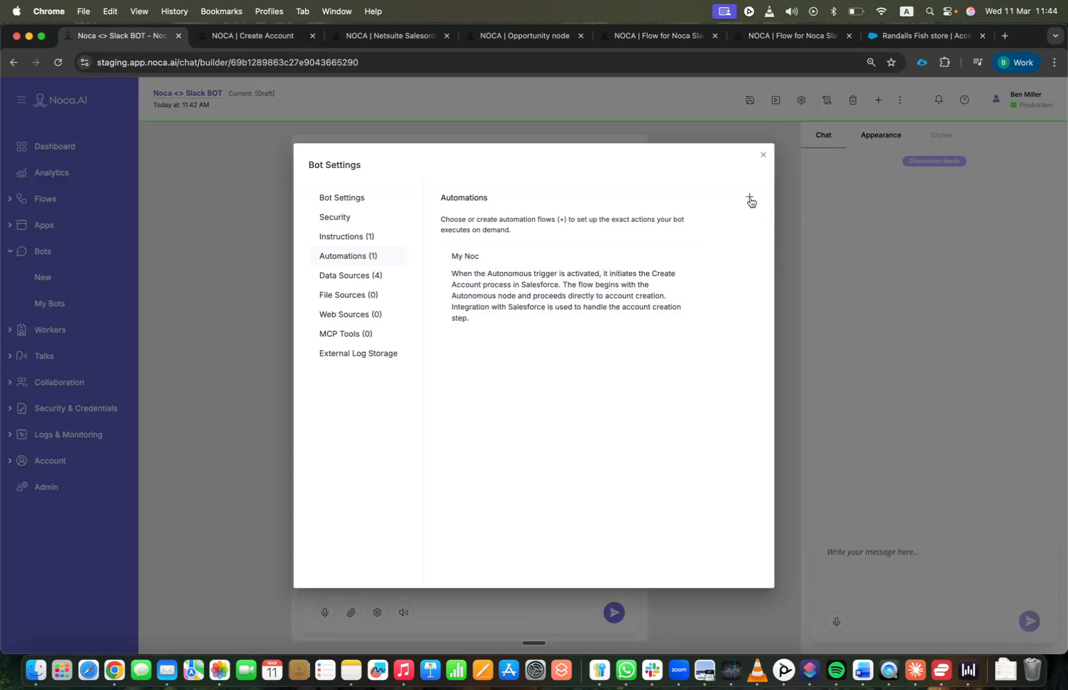
left_click(237, 40)
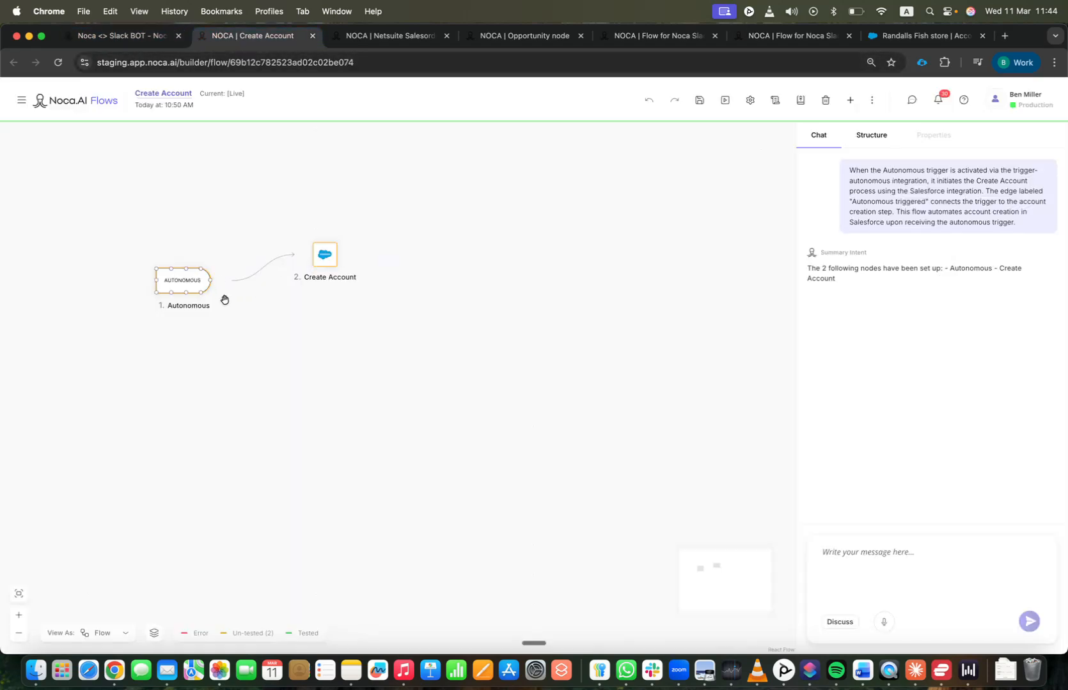
left_click(334, 263)
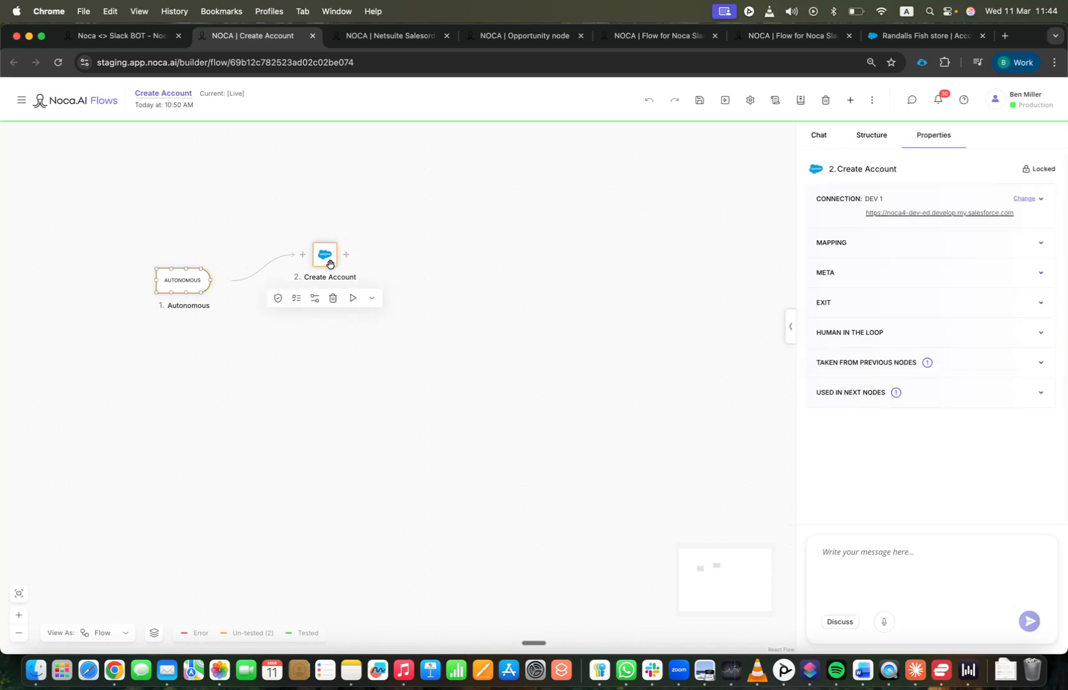
Examine the Create Account node's mapping, from its source, action and object settings to the Account Name field.
left_click(1006, 239)
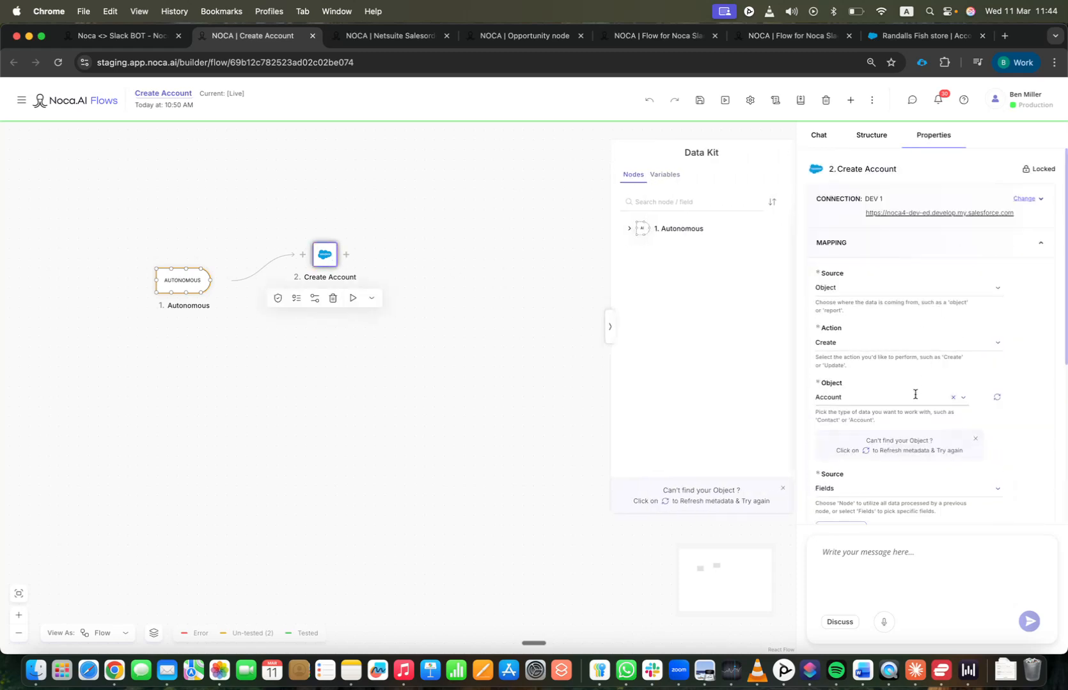
scroll(919, 364, "down", 3)
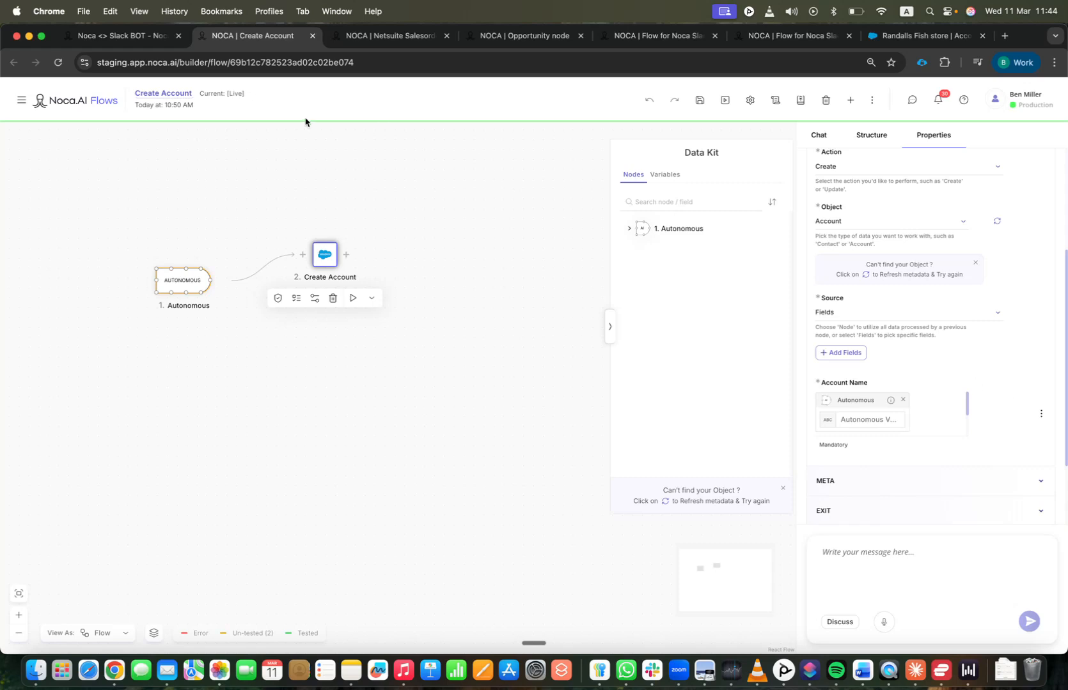
Switch to the Flow for Noca Slack bot debug run, open its flow for editing, and display the Slack trigger's mapping.
left_click(761, 38)
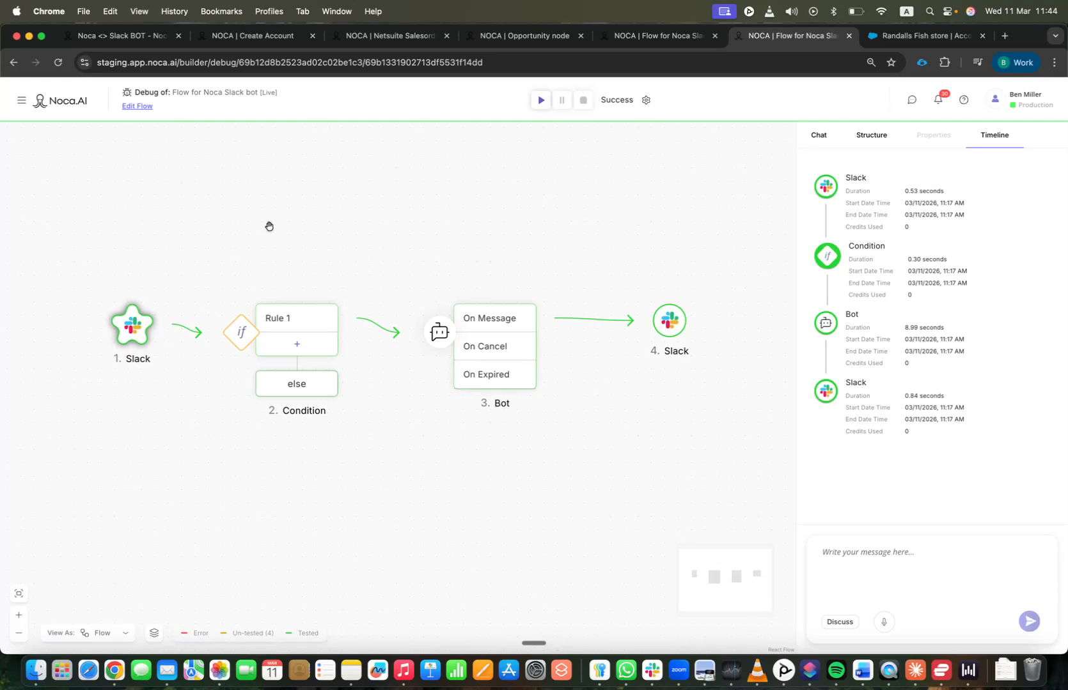
left_click(139, 106)
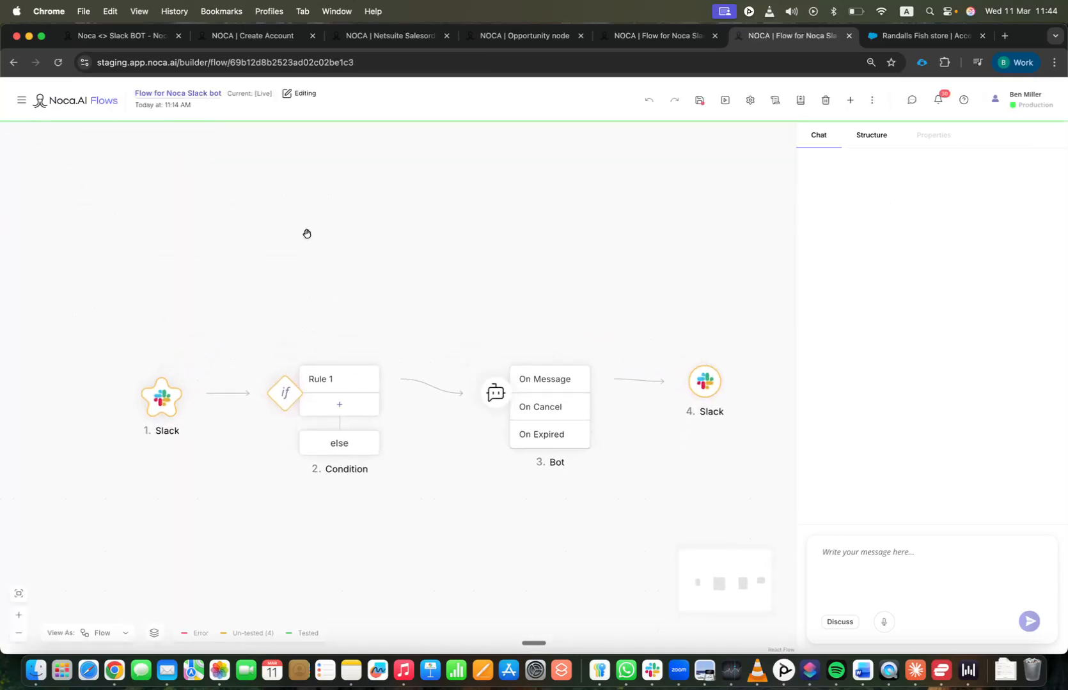
left_click(91, 368)
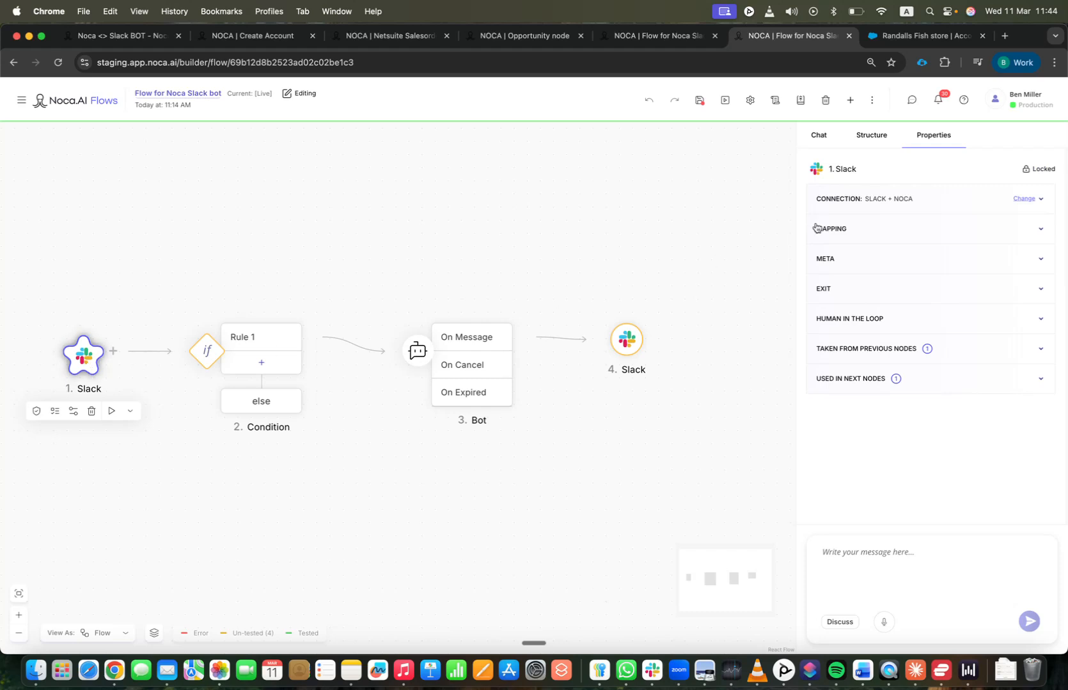
left_click(860, 226)
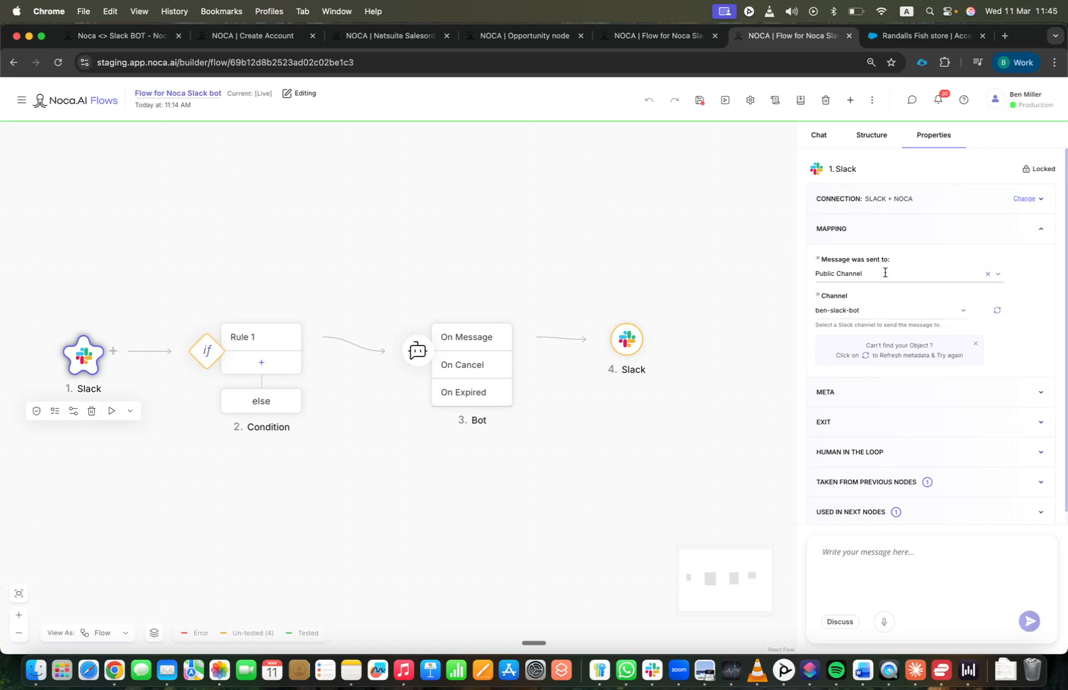
Display the Condition node's Rule 1 settings and examine how the Slack message is checked.
left_click(246, 351)
left_click_drag(354, 292, 426, 282)
scroll(426, 281, "up", 3)
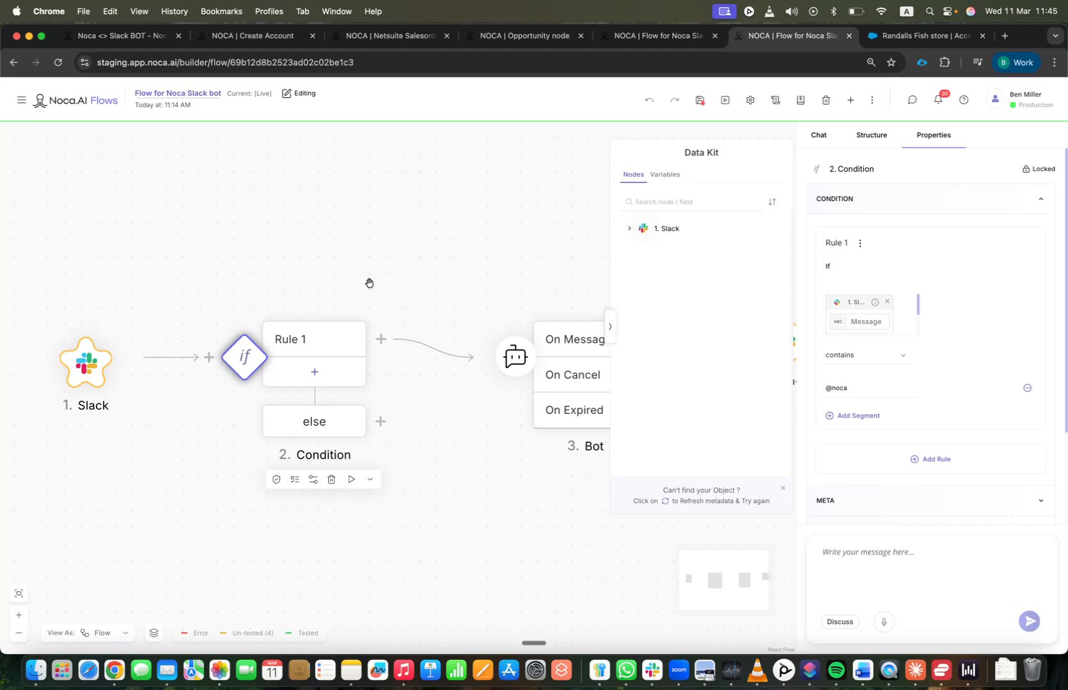
scroll(298, 374, "up", 2)
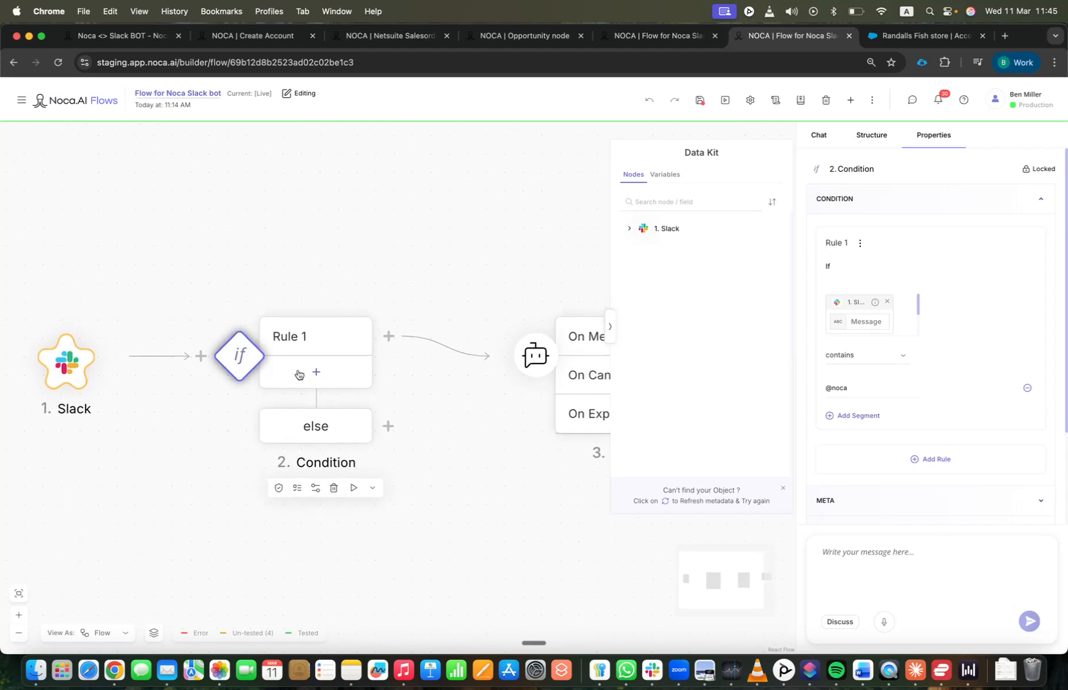
View the Logic nodes that can be inserted before the Condition node, and close the node picker without adding any.
left_click(203, 357)
left_click(599, 289)
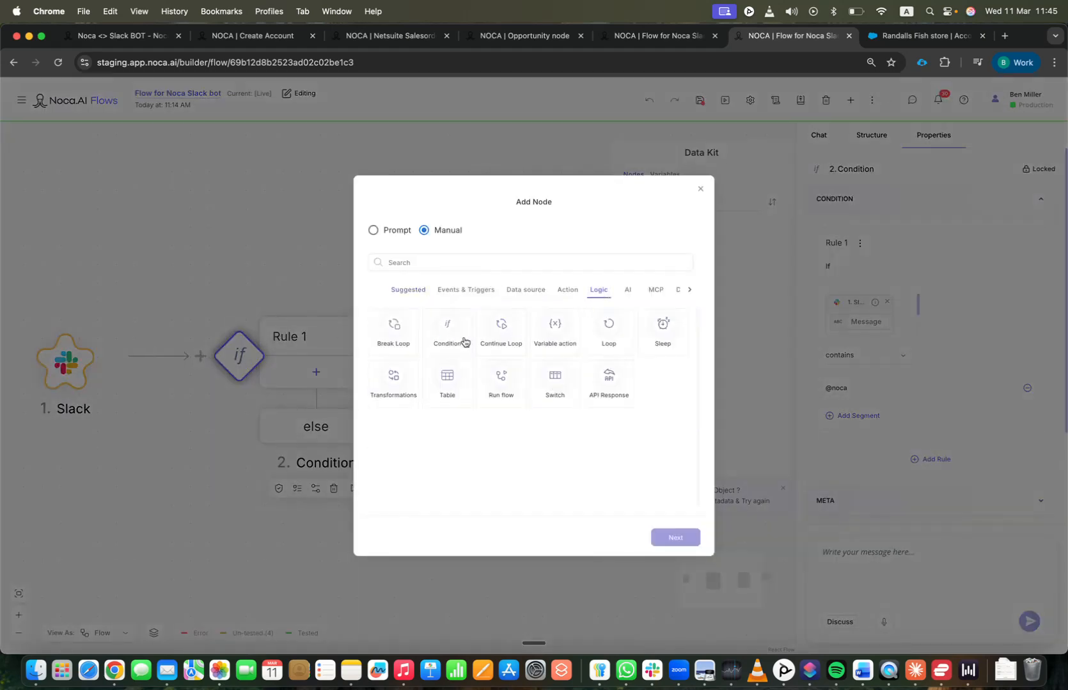
left_click(700, 190)
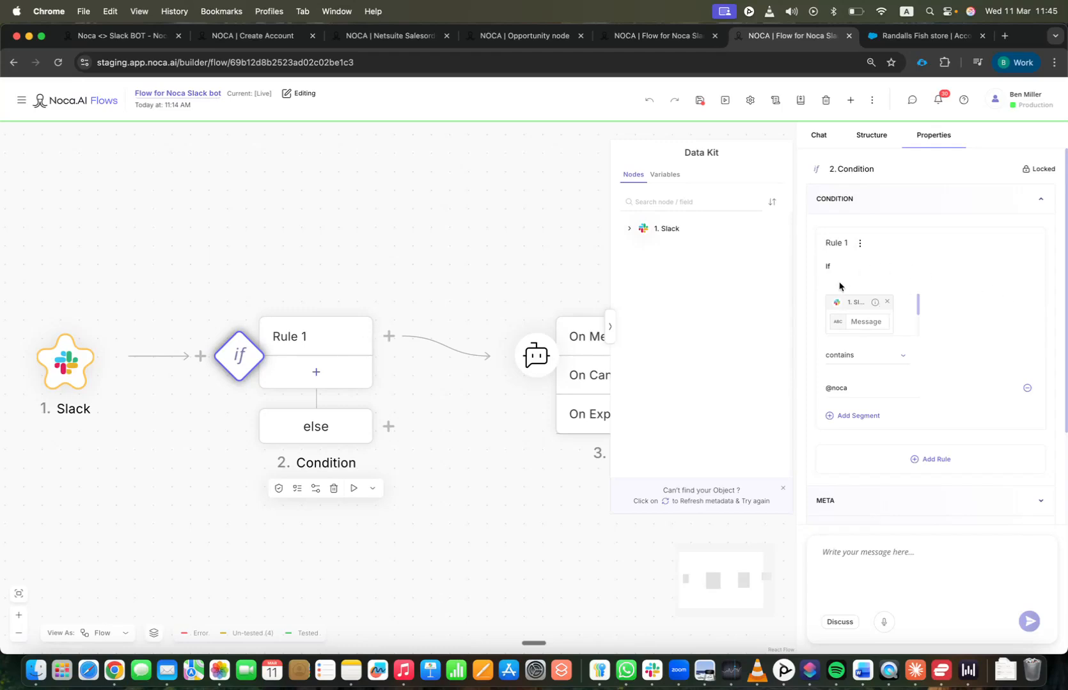
Expand the Slack trigger's app fields in the Data Kit to view the available fields, and collapse the Data Kit.
left_click(628, 229)
left_click(644, 268)
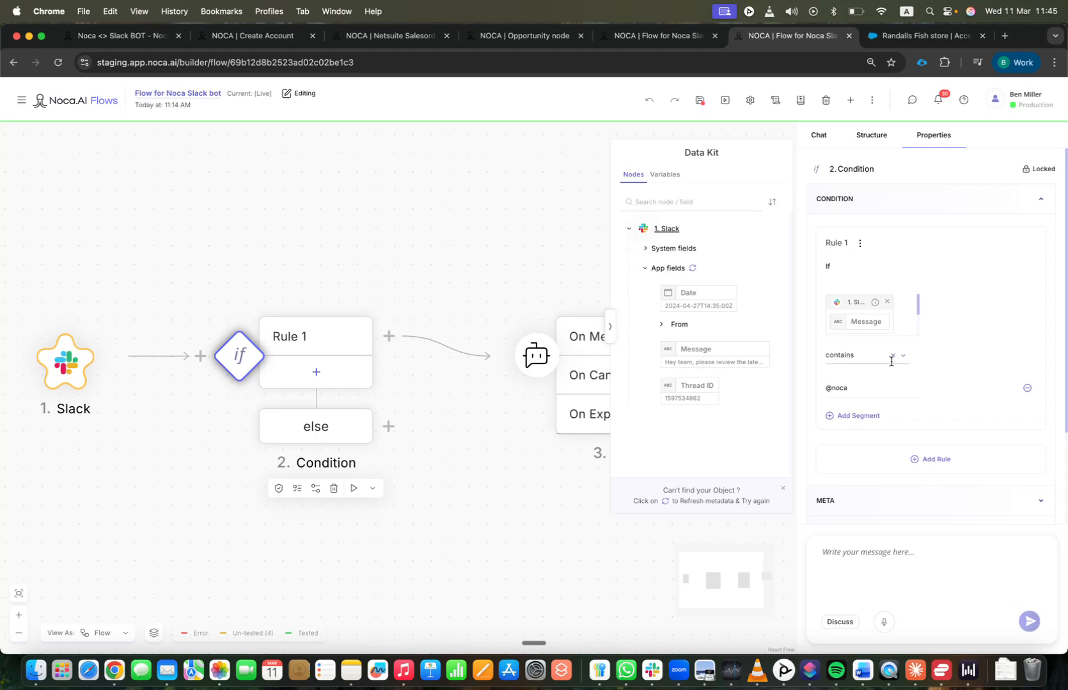
left_click(611, 329)
Display the Bot node's mapping, look briefly at the linked Noca <> Slack BOT page, and return to the flow.
left_click_drag(521, 416, 419, 409)
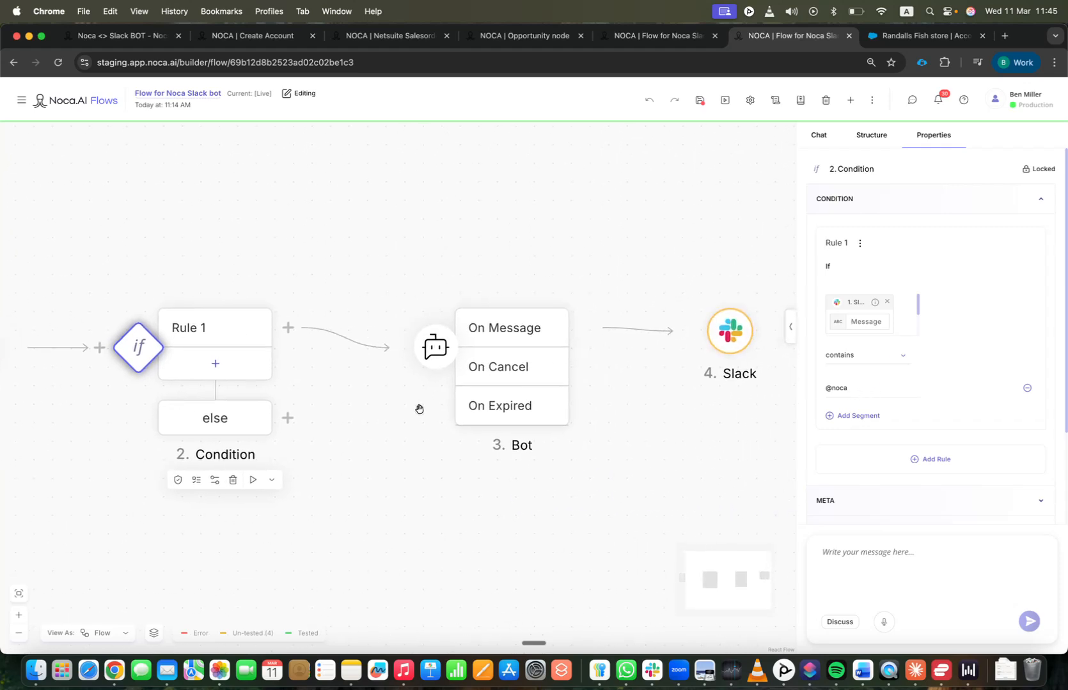
left_click(429, 351)
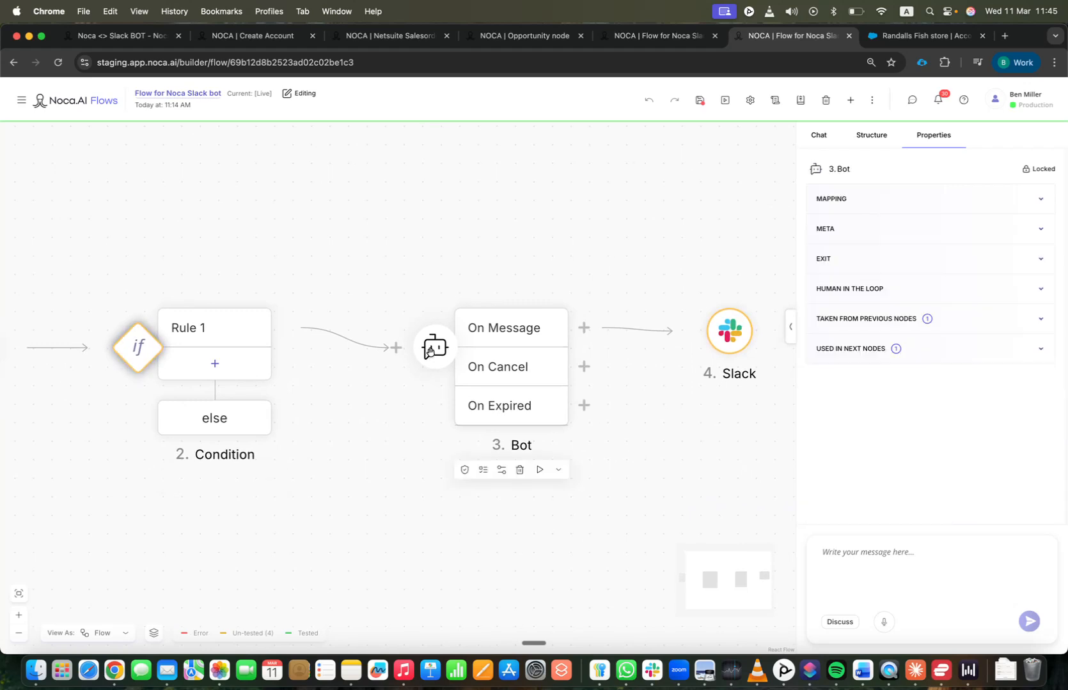
left_click(956, 198)
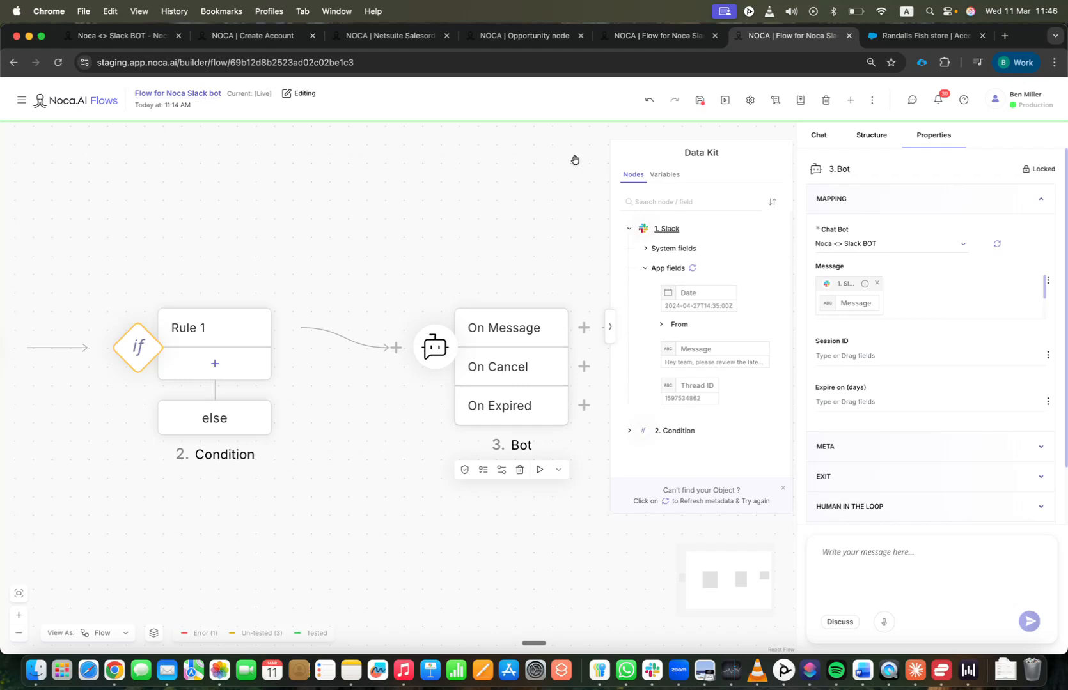
left_click(120, 38)
left_click(795, 36)
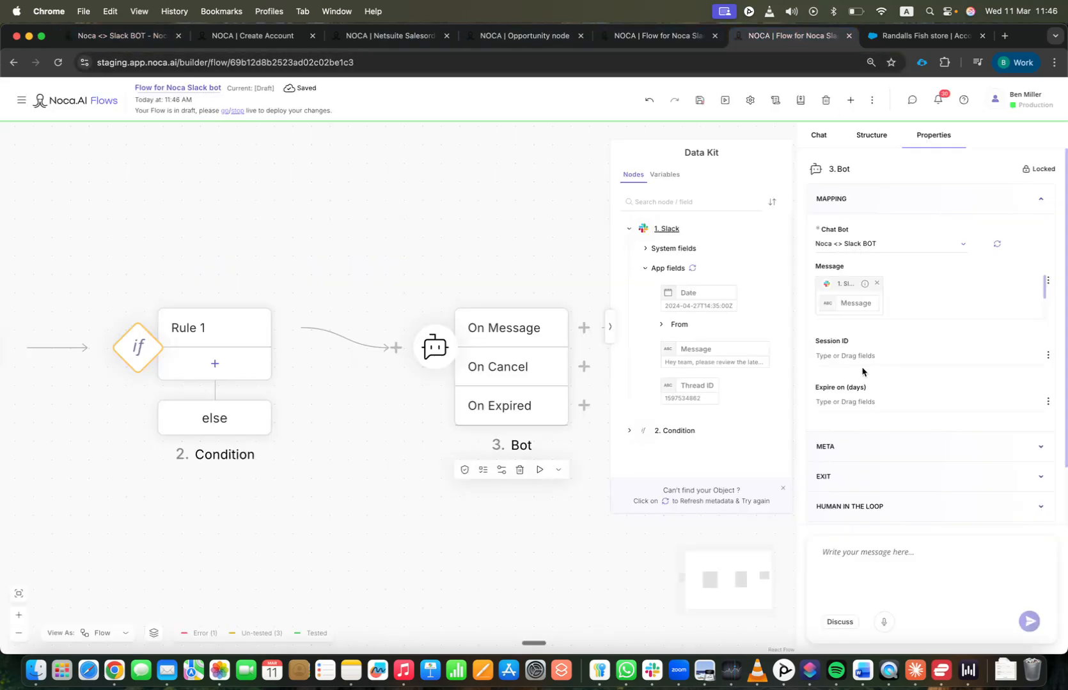
Display the final Slack node's mapping with its action, channel and message settings, and reopen the Data Kit beside it.
left_click_drag(342, 433, 403, 408)
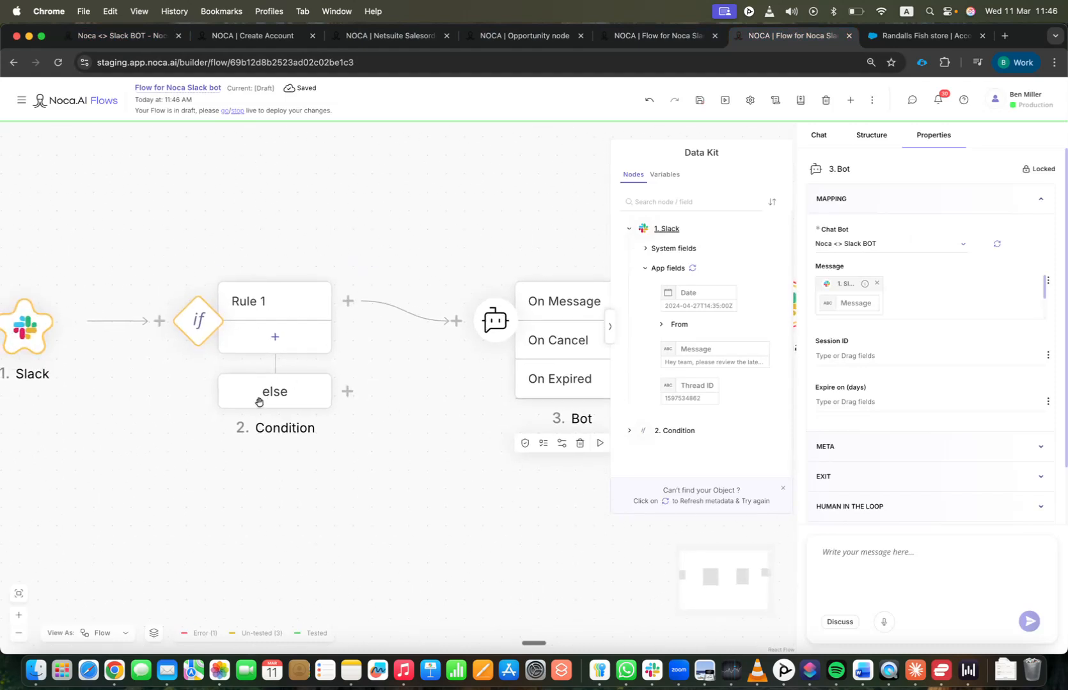
left_click_drag(410, 436, 248, 438)
left_click_drag(556, 432, 464, 417)
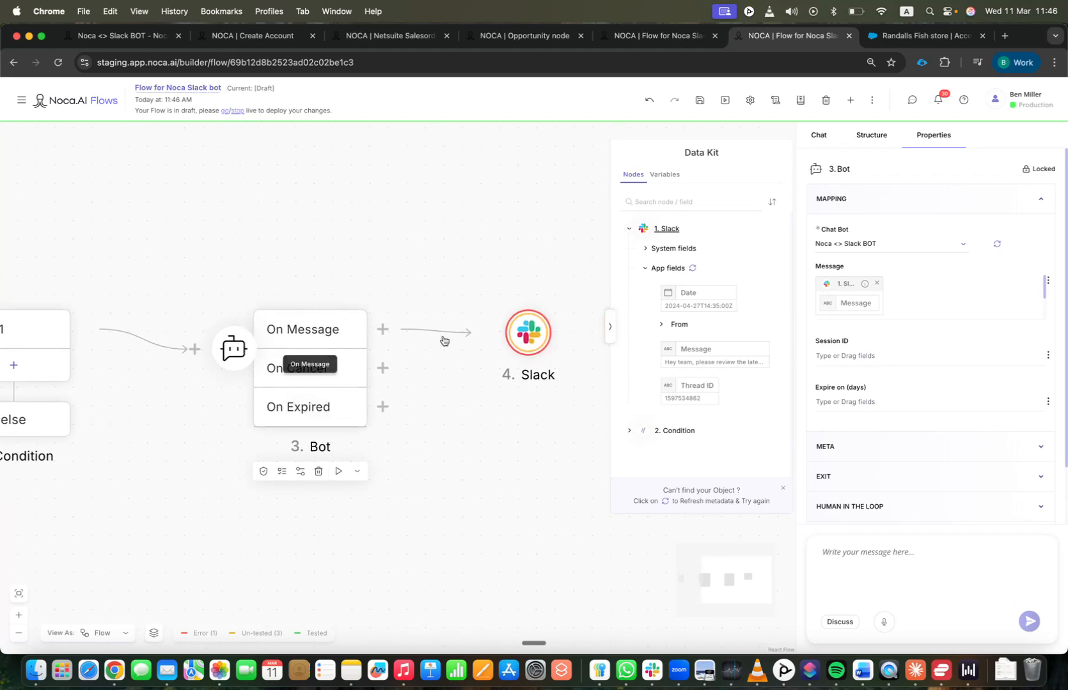
left_click(536, 338)
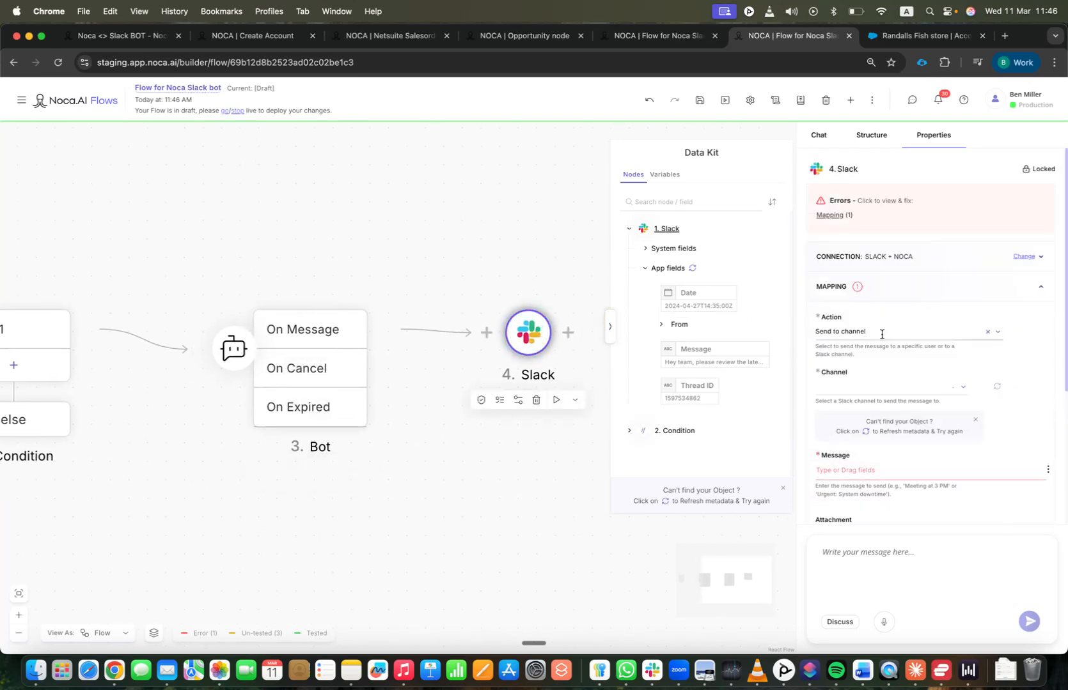
scroll(897, 353, "down", 2)
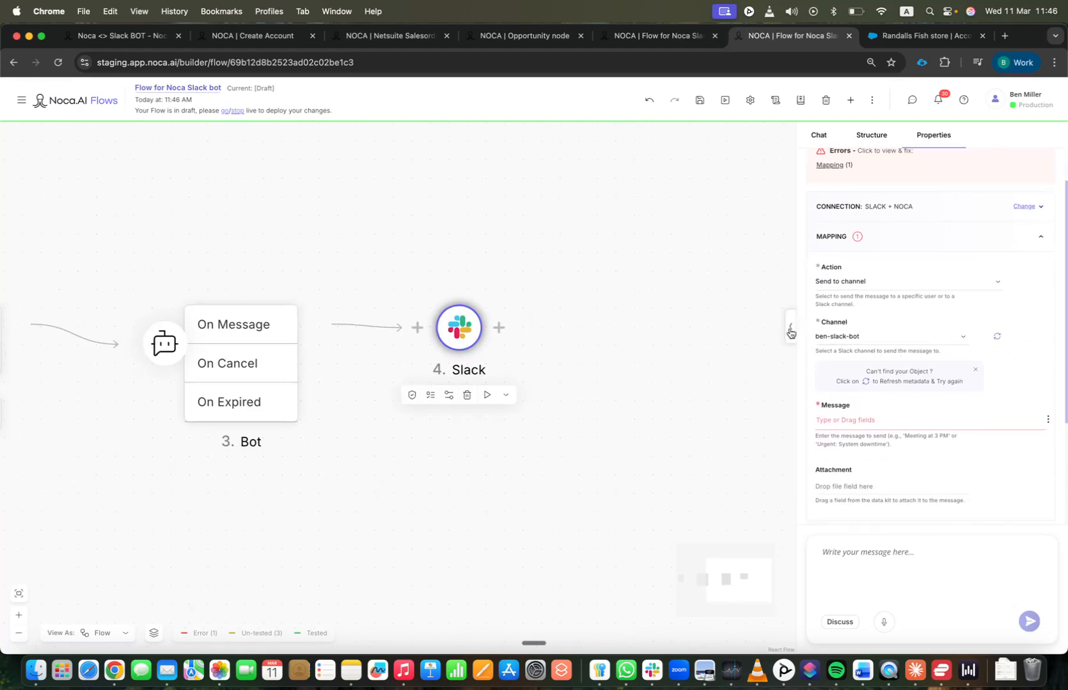
left_click(790, 332)
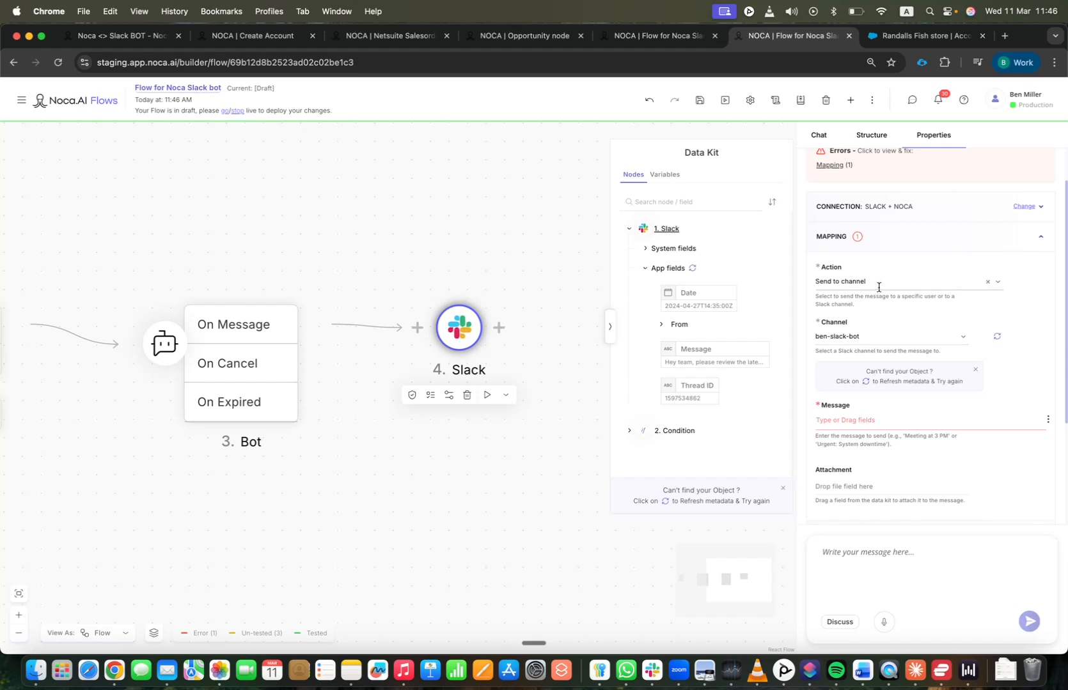
Map the Bot node's Response field under Rule 1 into the final Slack node's Message, and collapse the Data Kit.
left_click(908, 420)
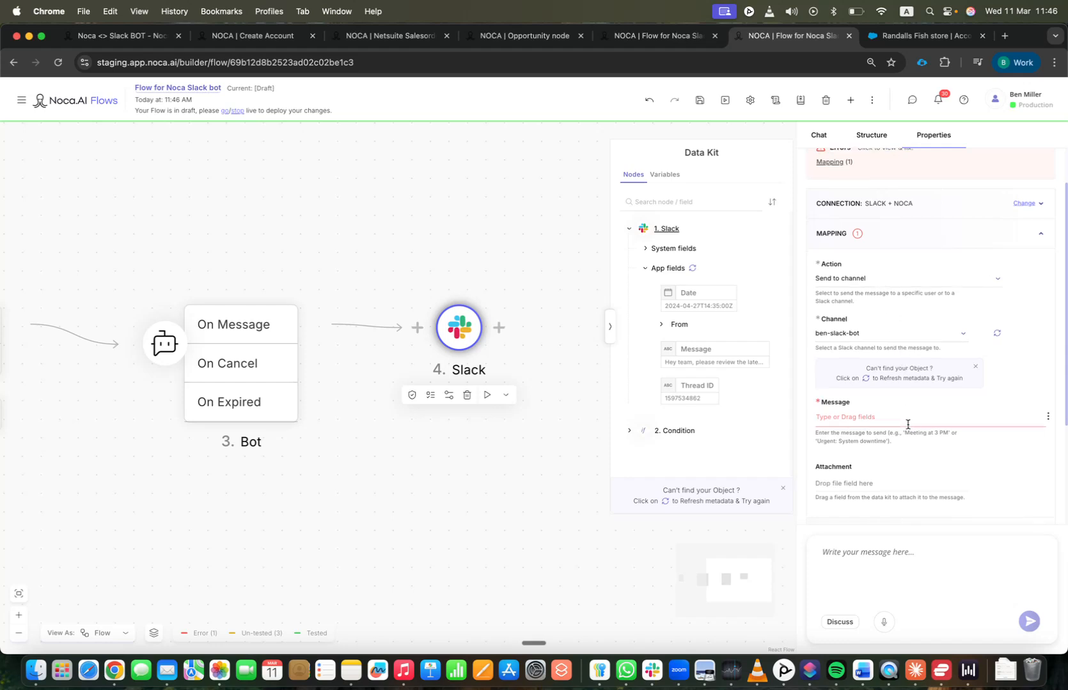
left_click(645, 268)
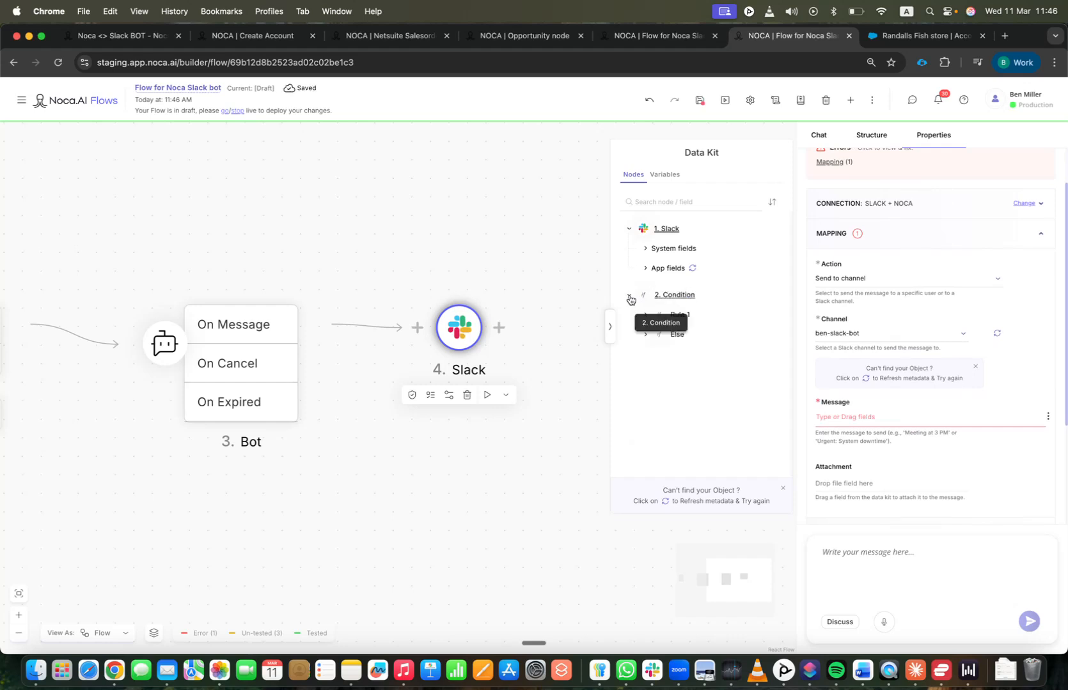
left_click(630, 295)
left_click(645, 315)
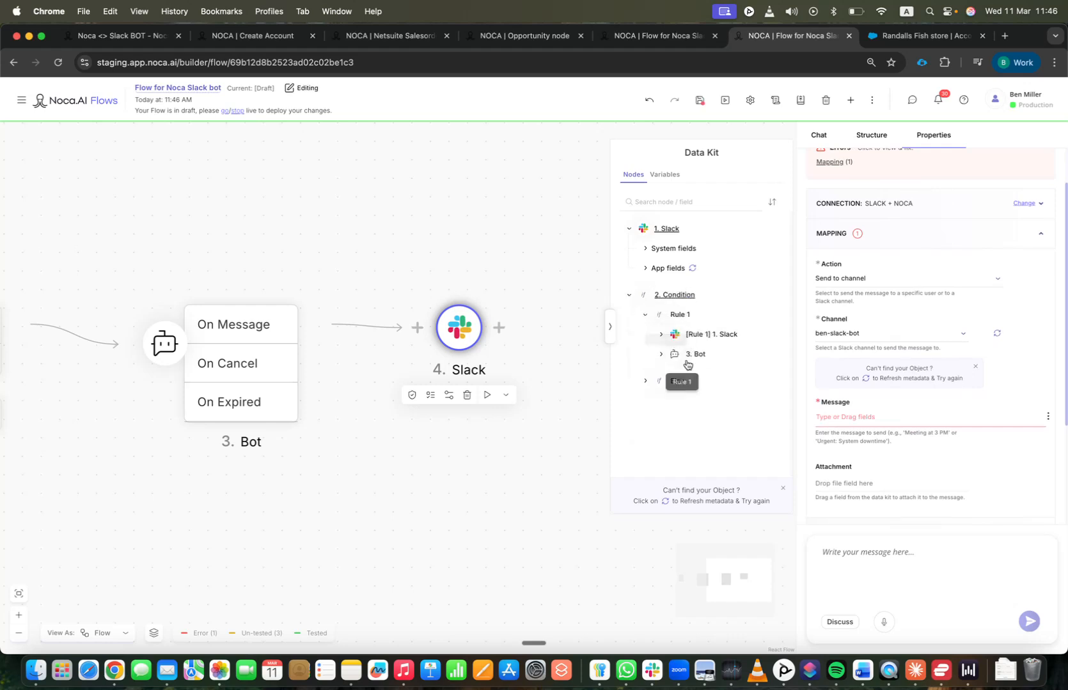
left_click(662, 356)
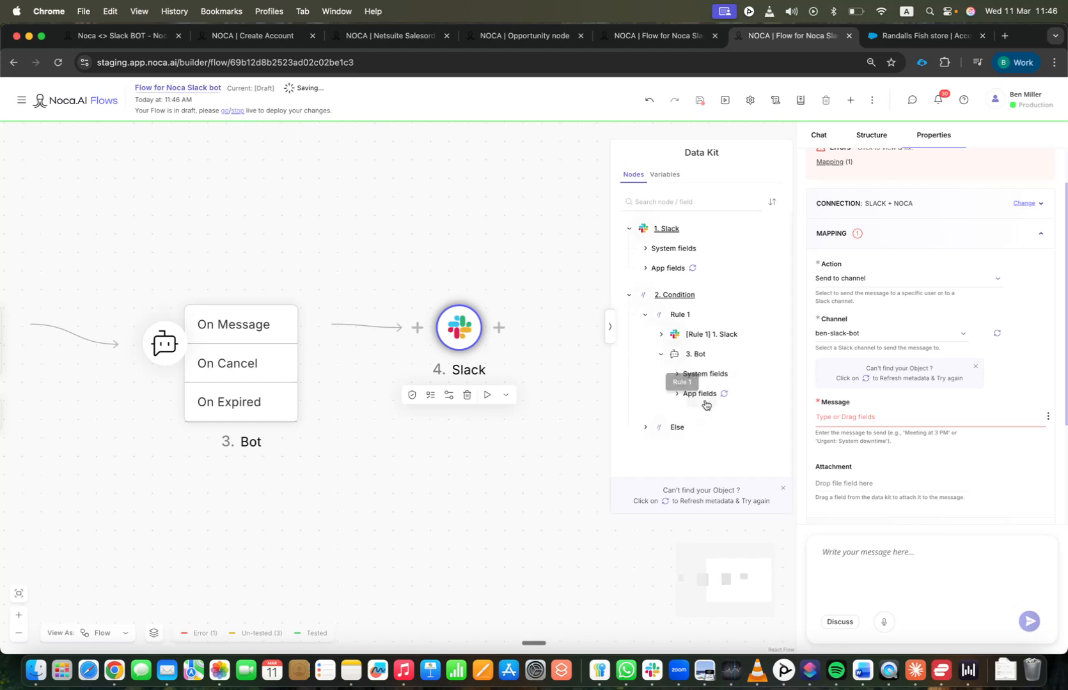
left_click(675, 396)
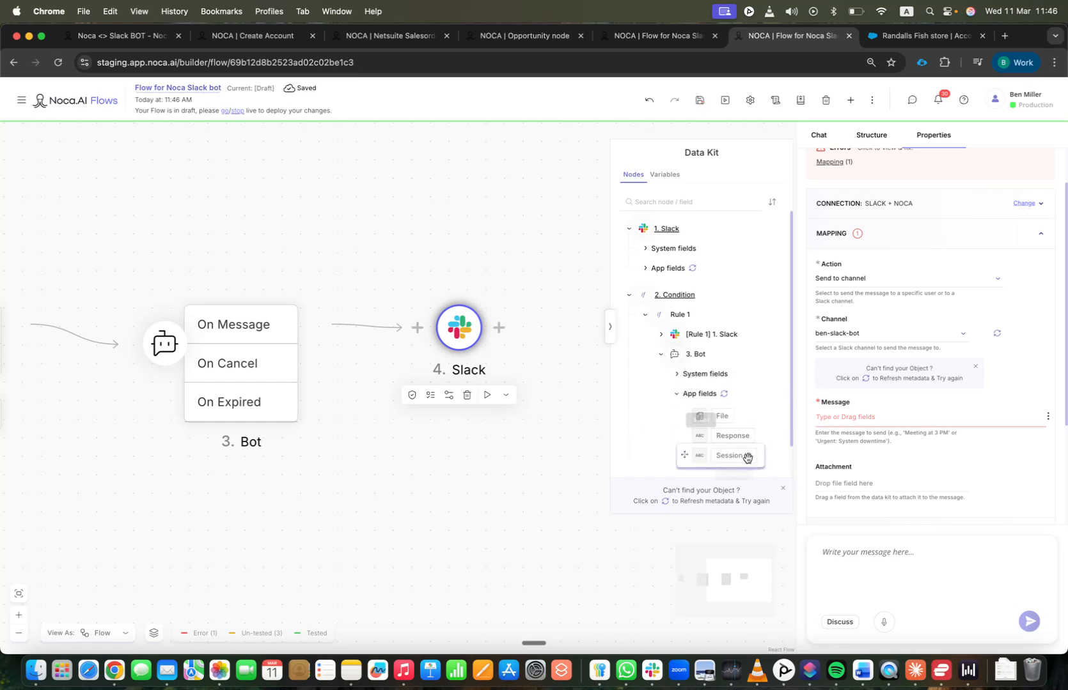
scroll(735, 441, "down", 1)
left_click_drag(724, 417, 884, 429)
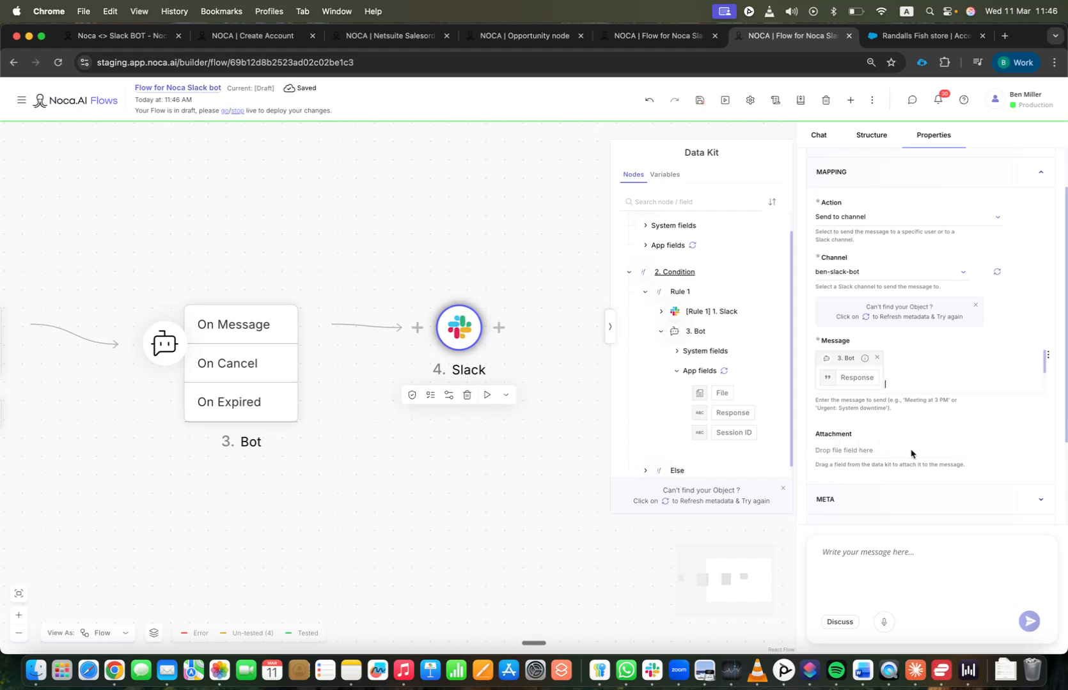
left_click(609, 323)
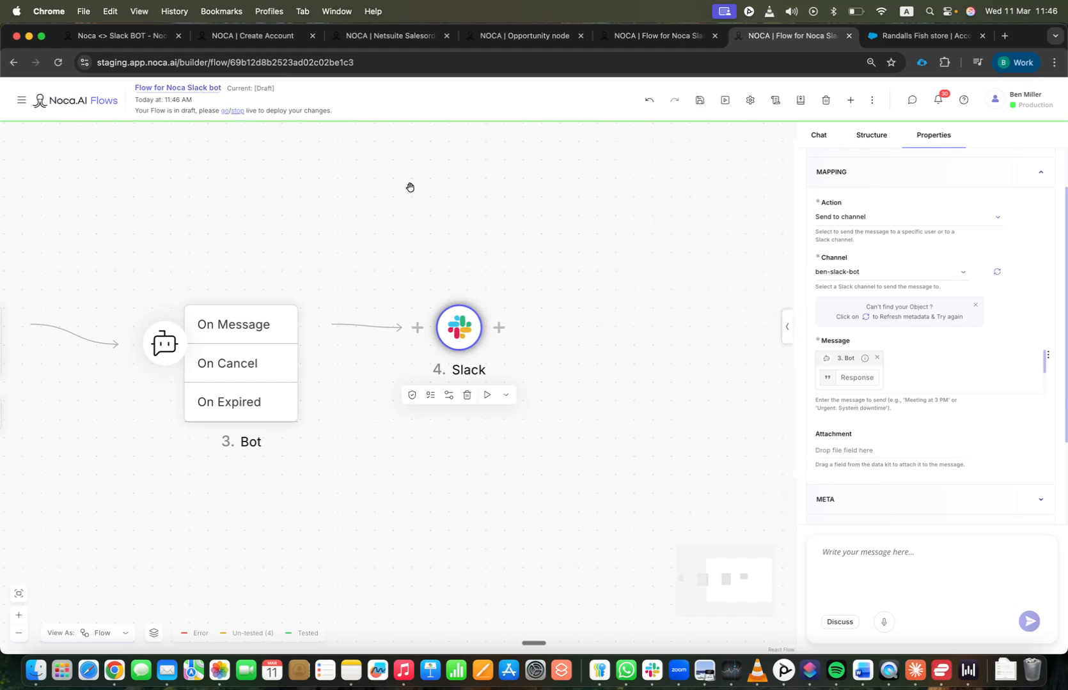
Publish the flow live with the comment "Flow for Noca Slack bot - 3/11/2026", and open its integration logs.
left_click(223, 112)
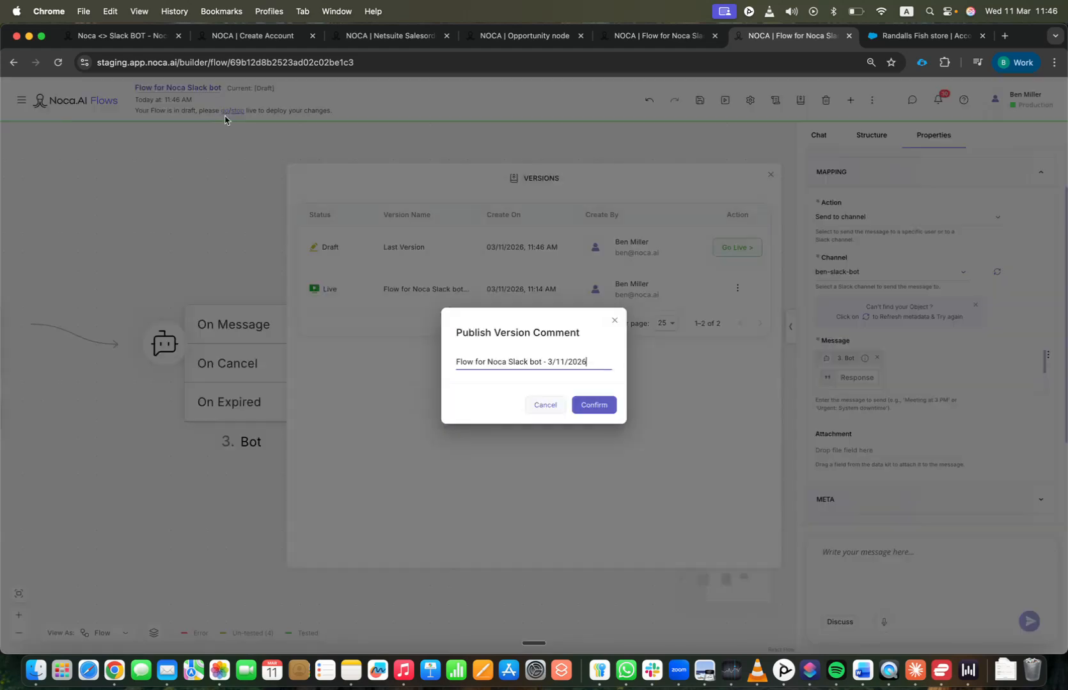
left_click(600, 411)
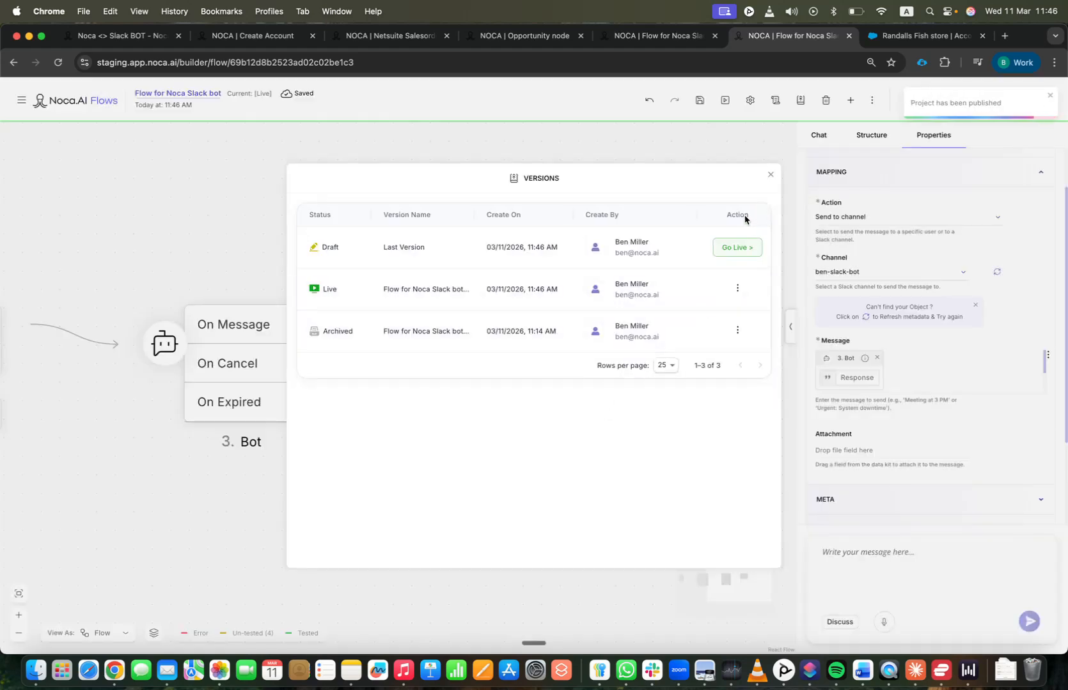
left_click(770, 175)
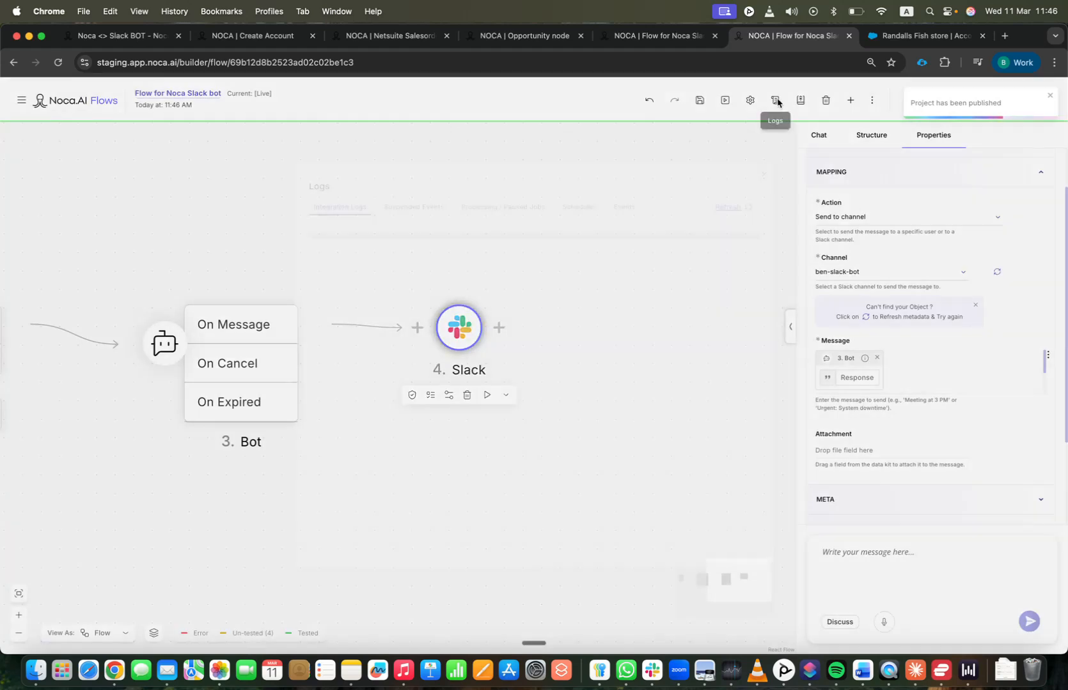
left_click(776, 100)
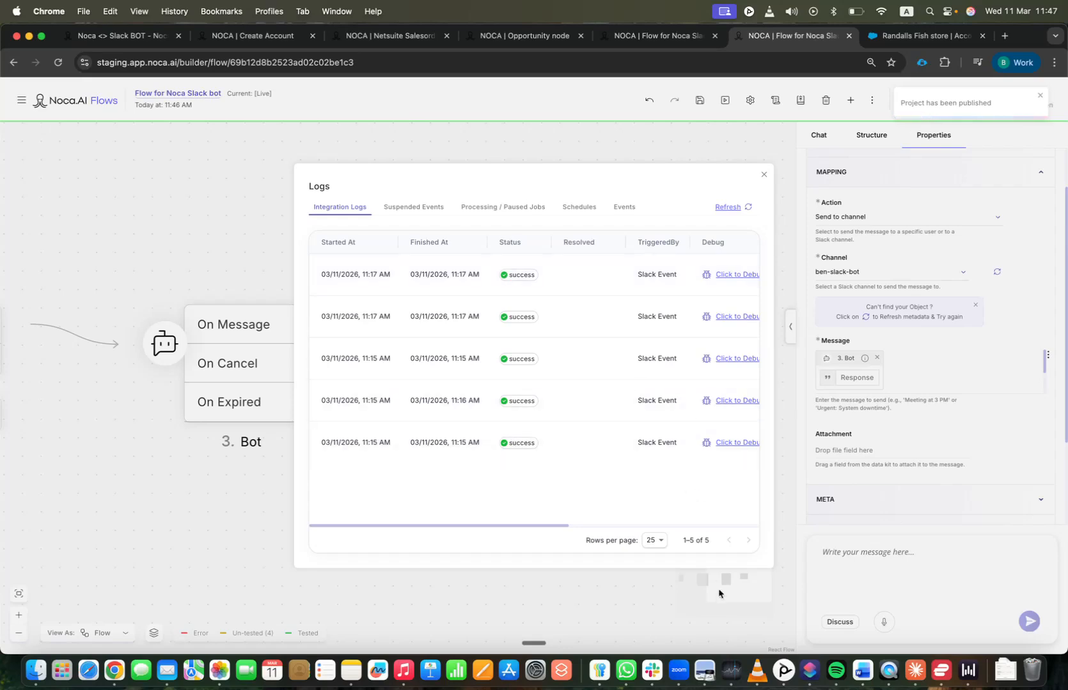
left_click(646, 683)
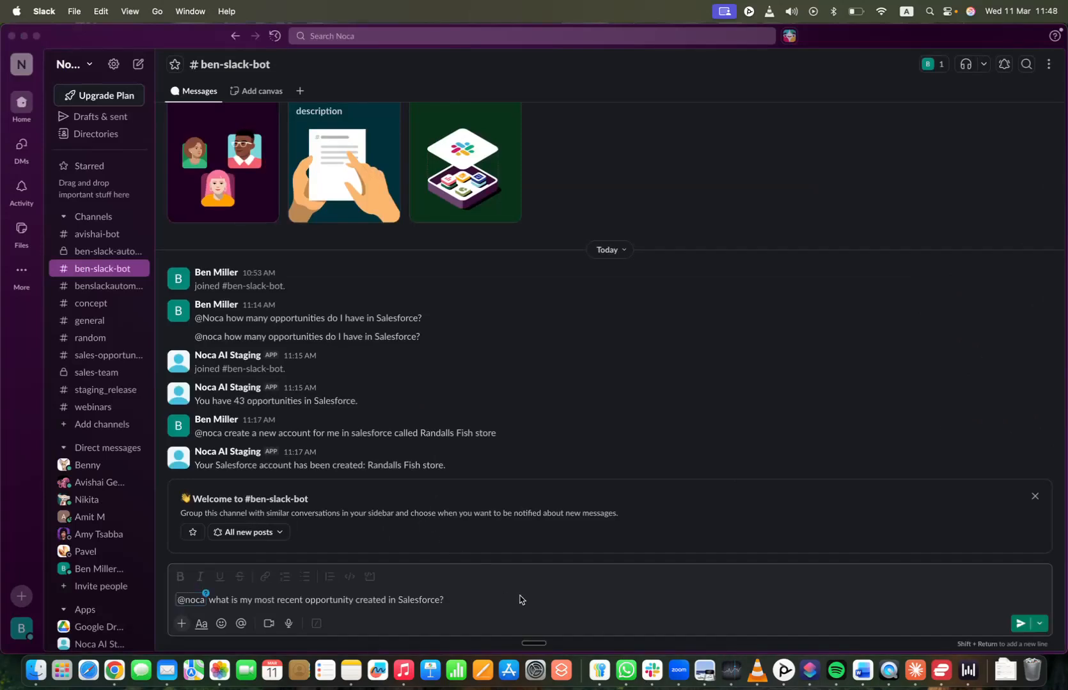
left_click(520, 604)
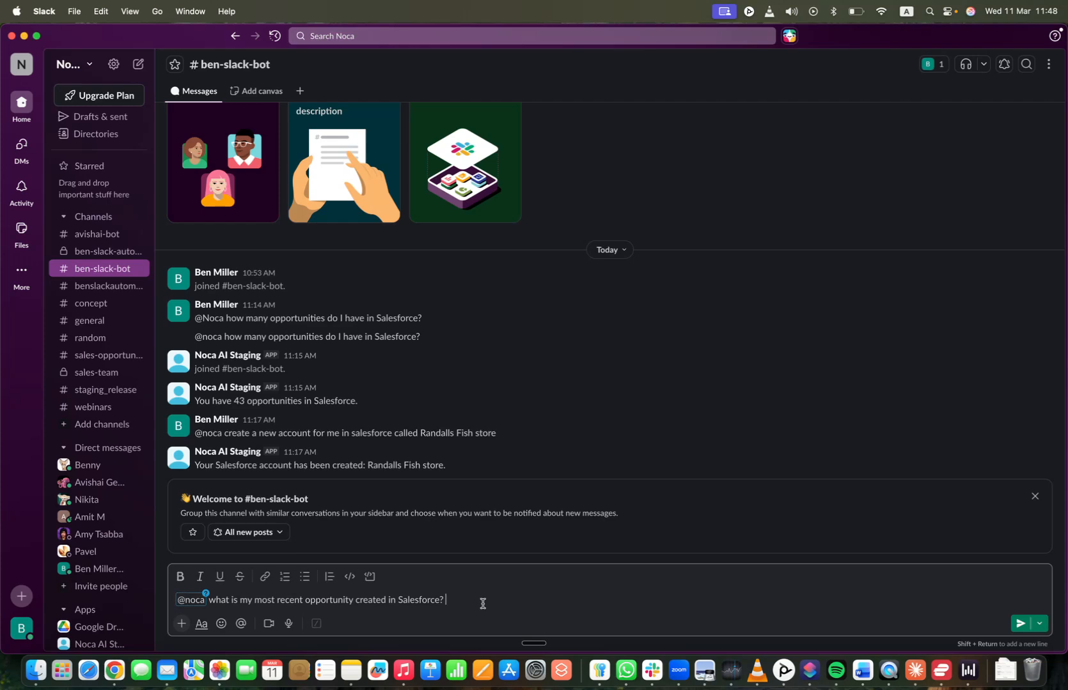
key("Return")
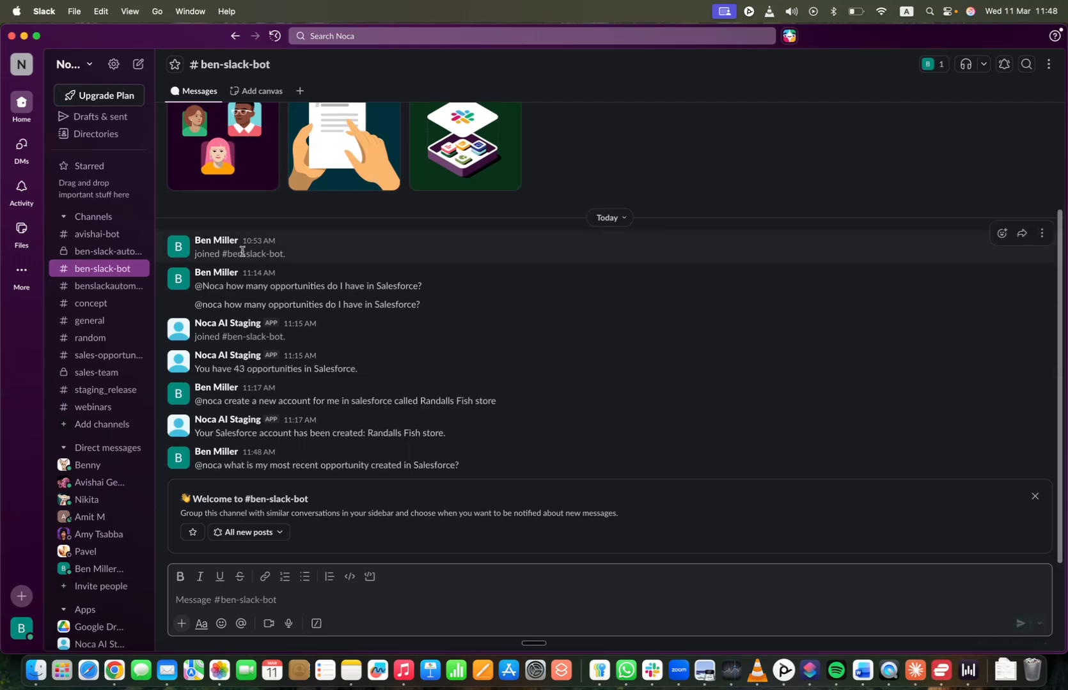
left_click(23, 36)
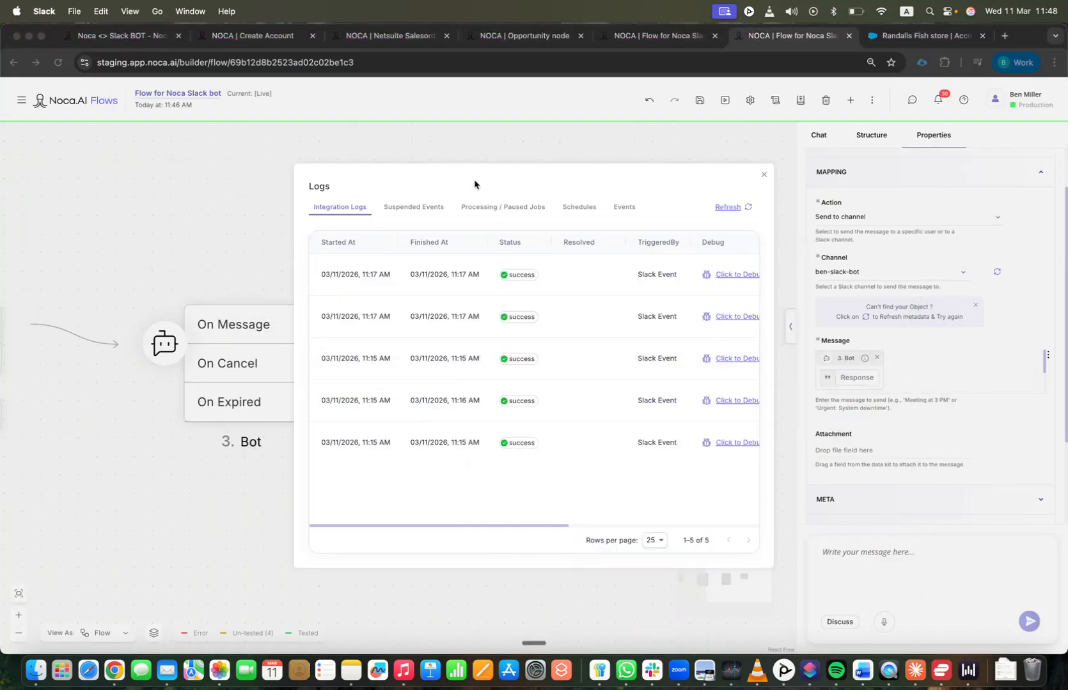
Refresh the integration logs, open the newest run in debug view, dismiss its completion notice, and switch to Slack to read the bot's reply.
left_click(735, 211)
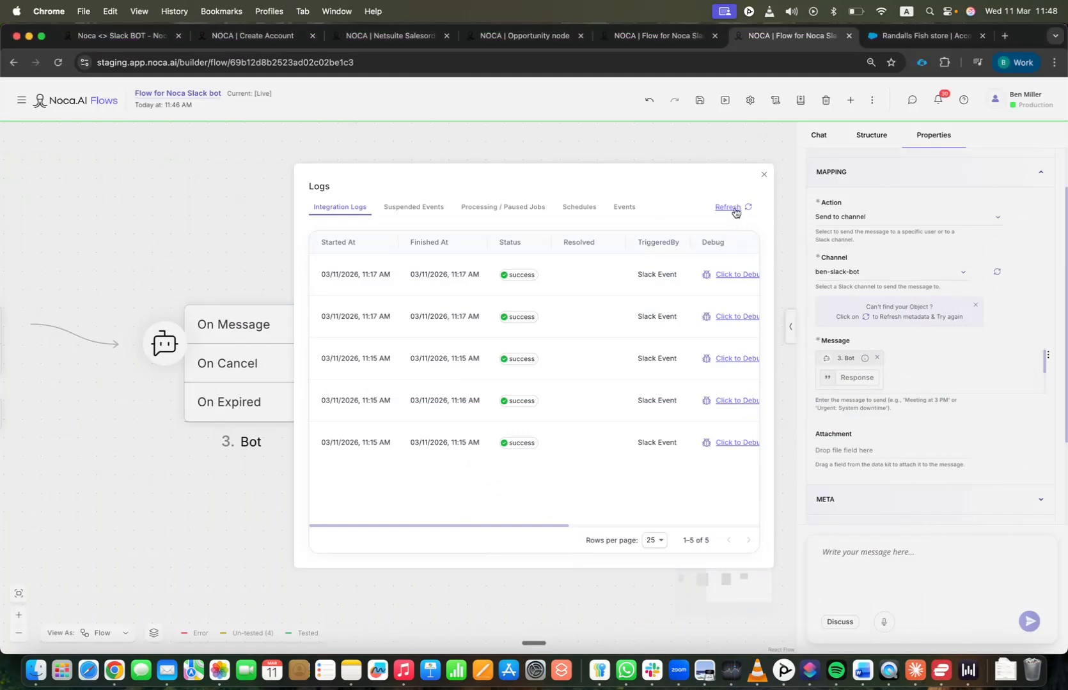
left_click(737, 282)
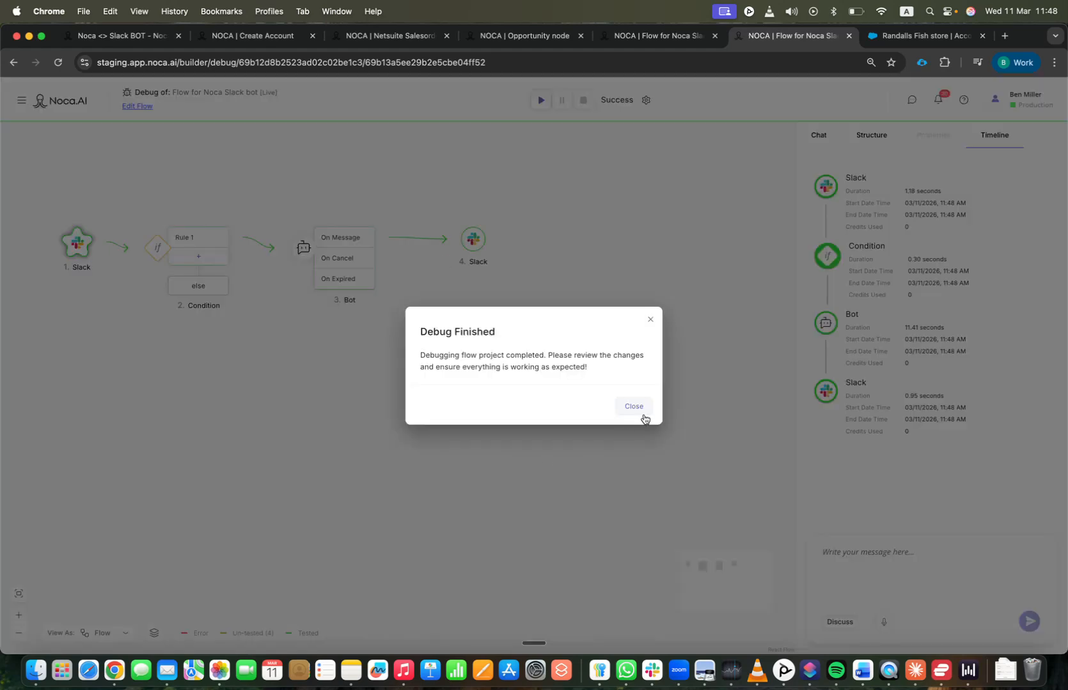
left_click(634, 406)
left_click(652, 670)
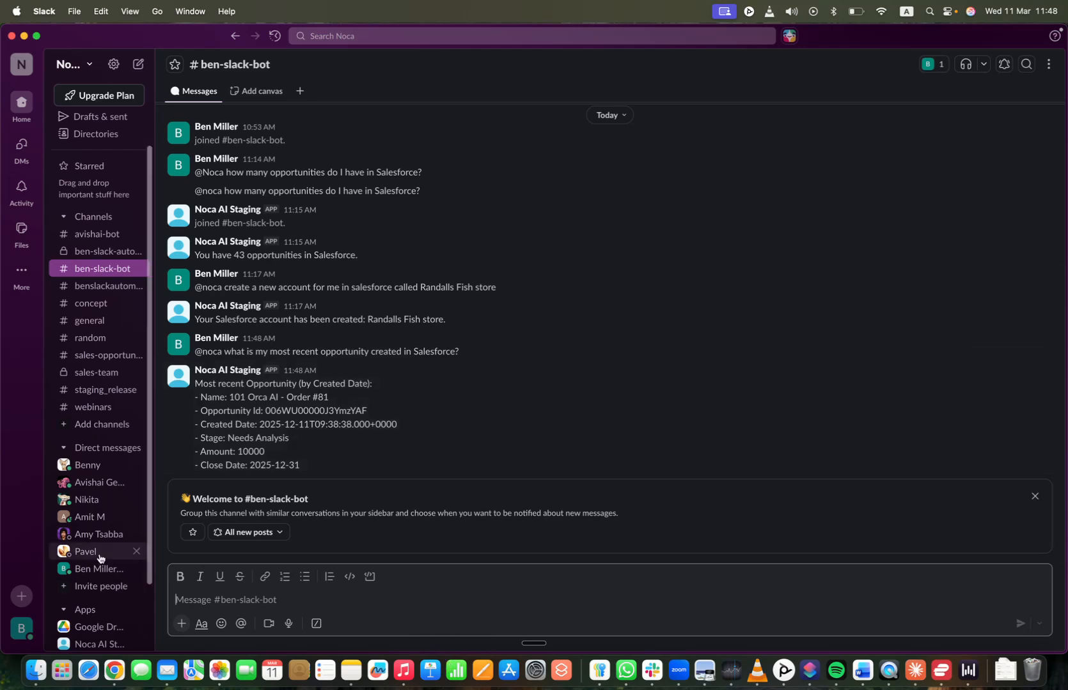
type("@noca")
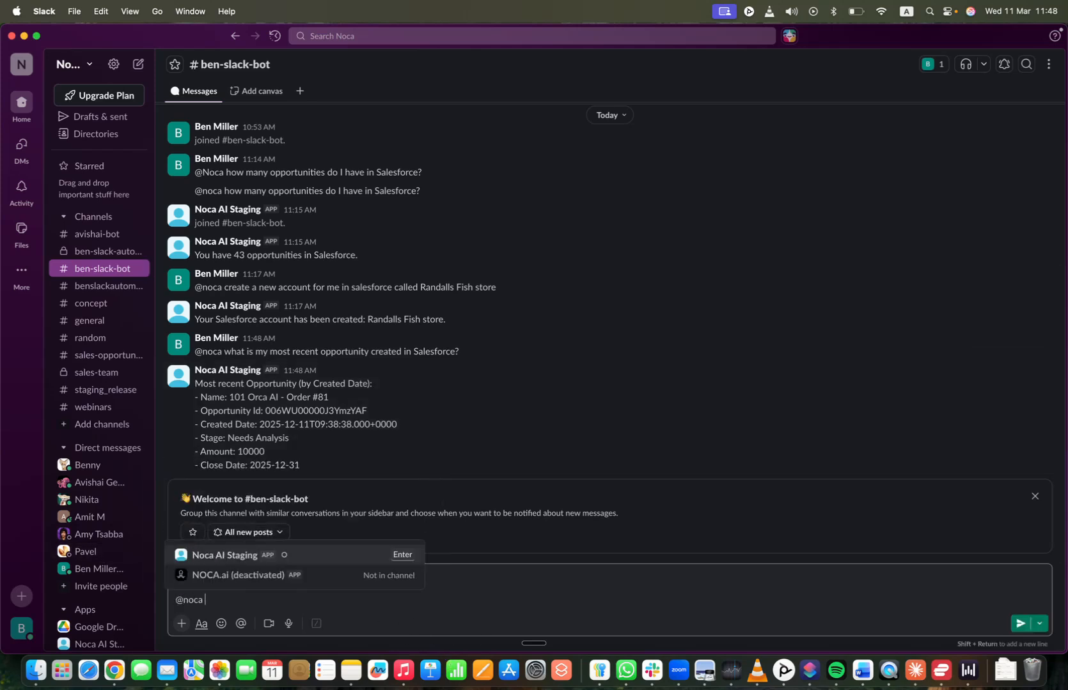
key("Return")
type("what is the most recent sales order in ne")
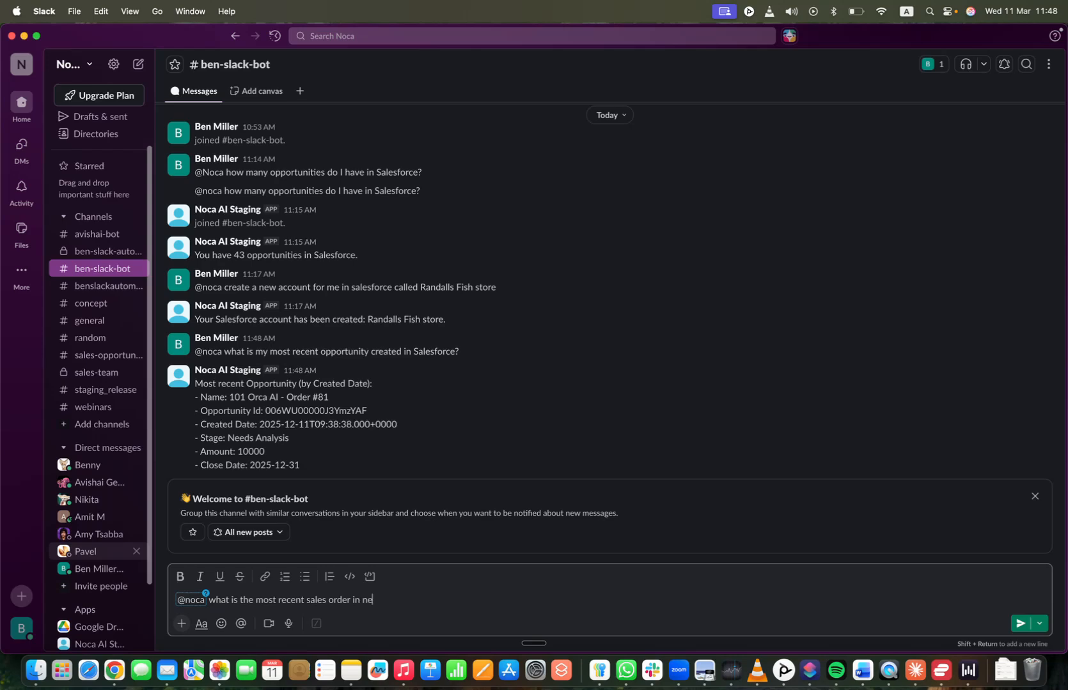
type("tsuite?")
key("Return")
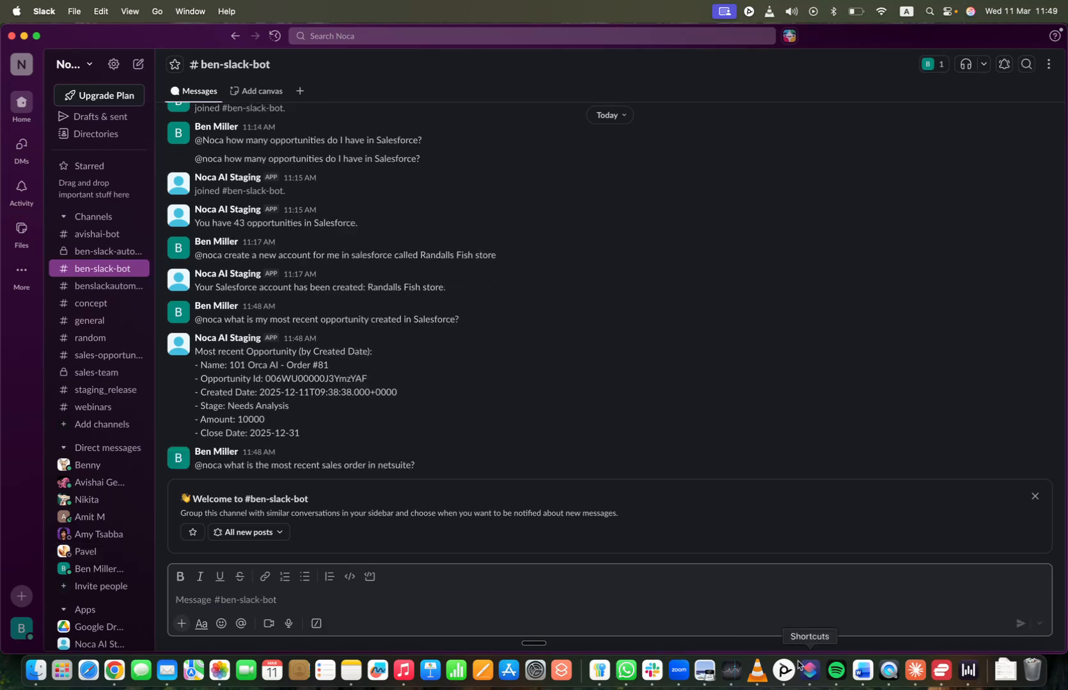
Switch to the Noca flow in Chrome, open the NetSuite question's run from the integration logs, and return to Slack to check the answer.
key("super+Tab")
left_click(656, 36)
left_click(774, 101)
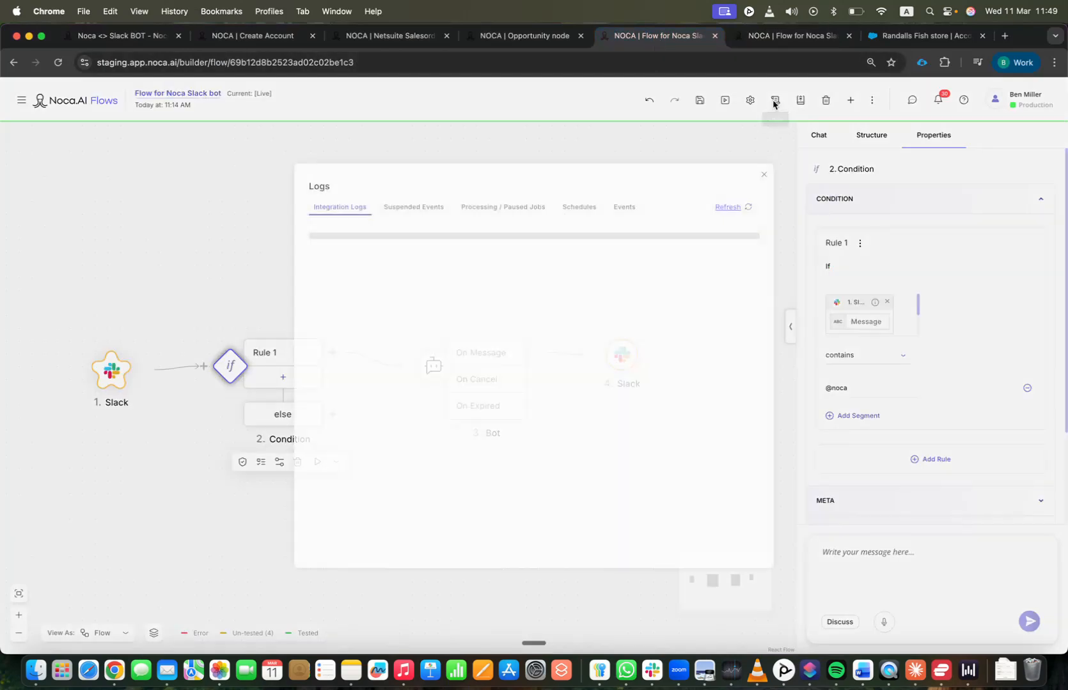
left_click(727, 276)
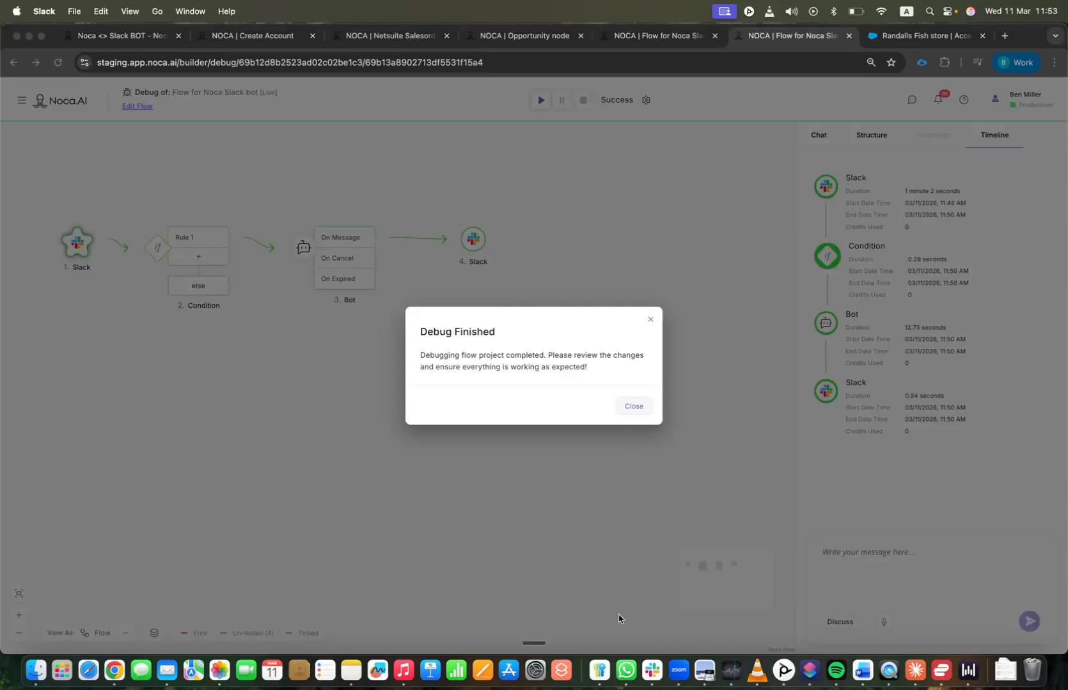
left_click(652, 671)
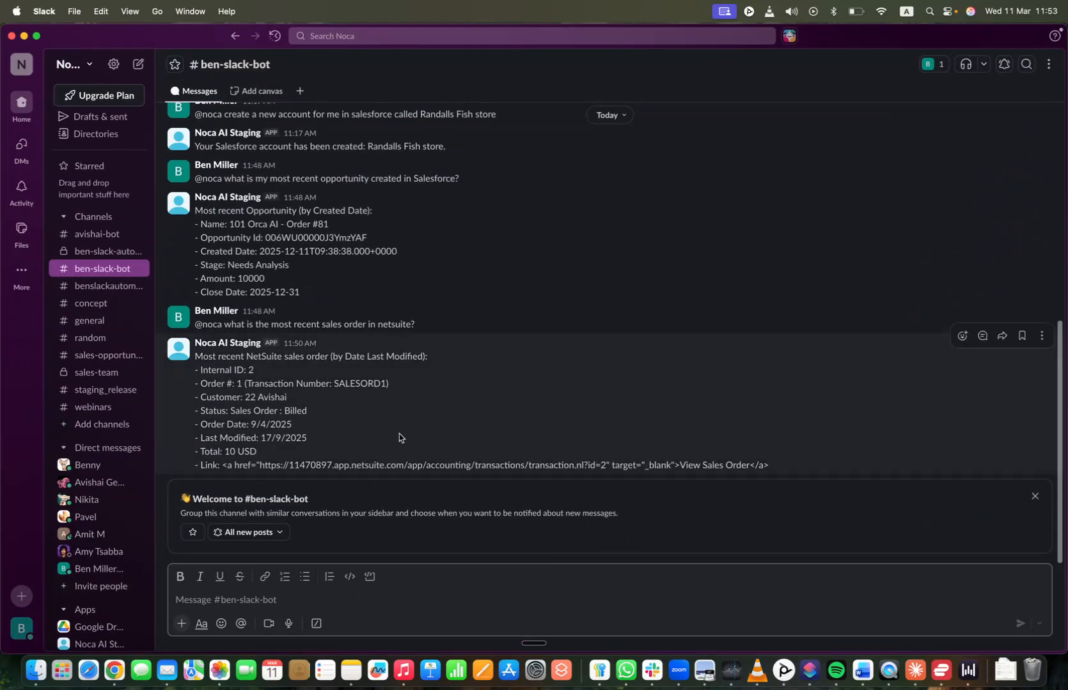
left_click(25, 37)
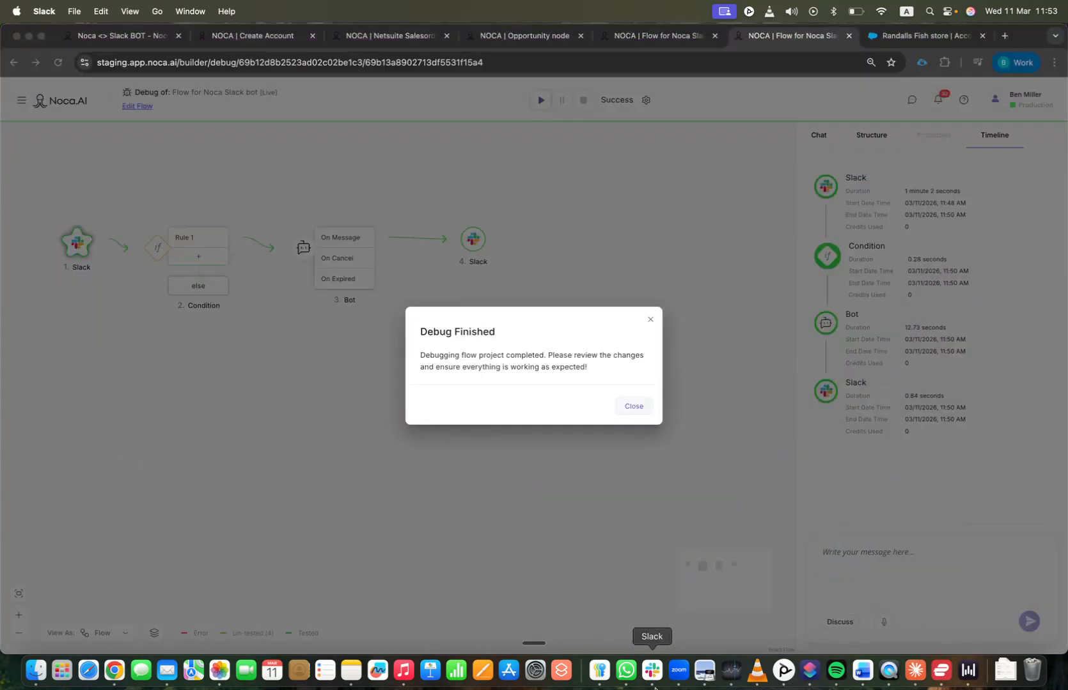
left_click(653, 682)
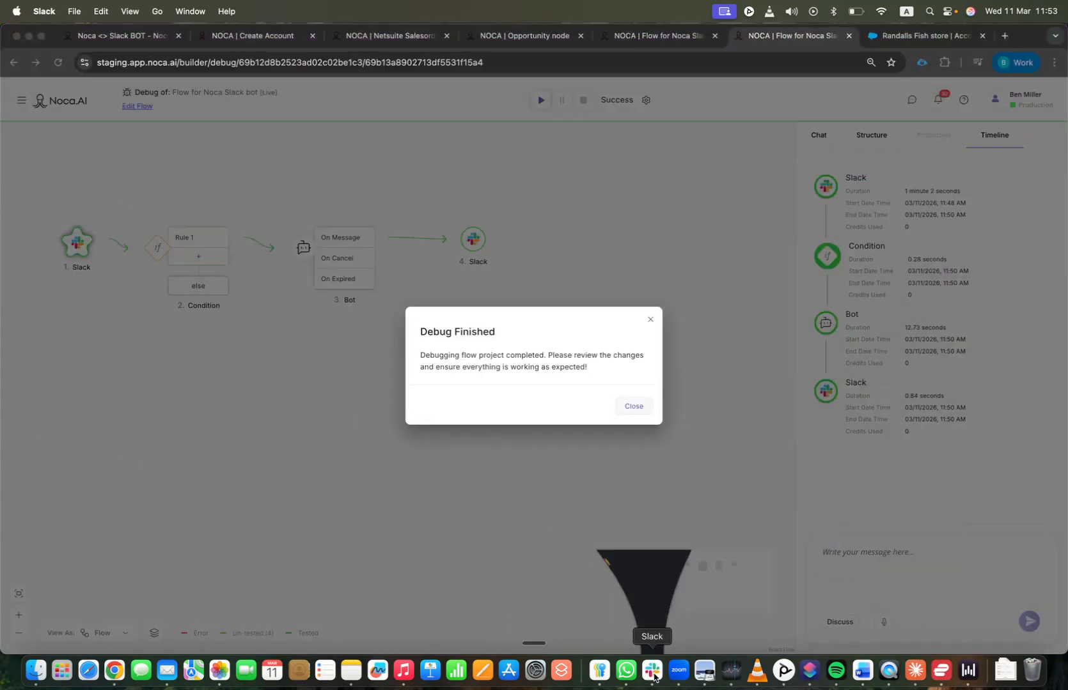
type("@")
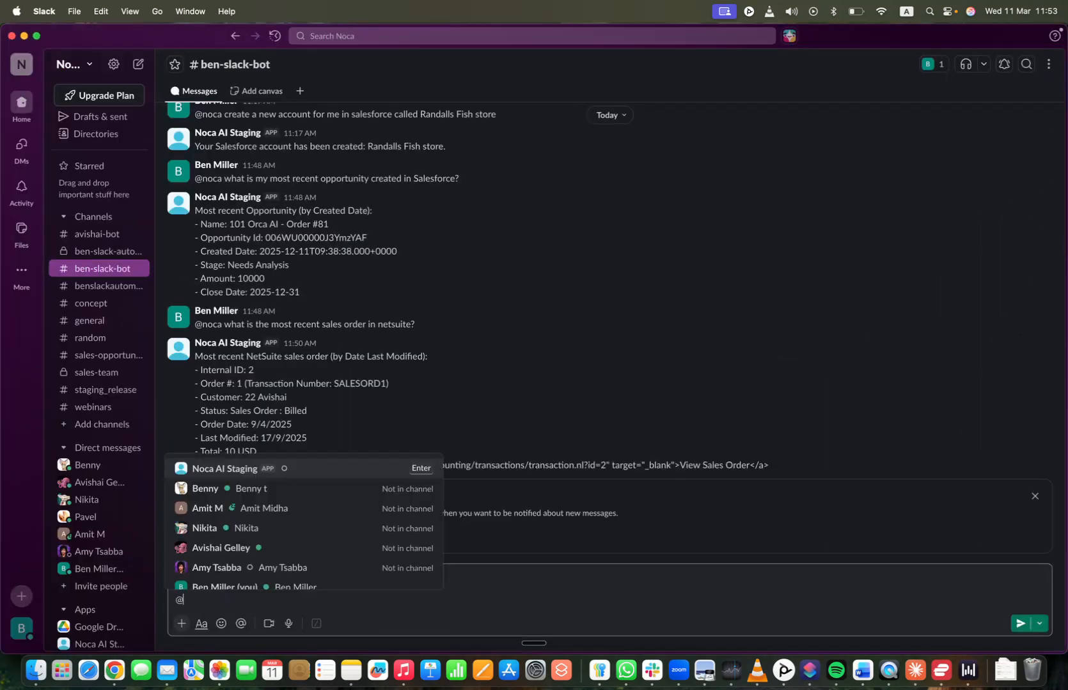
type("noca create ")
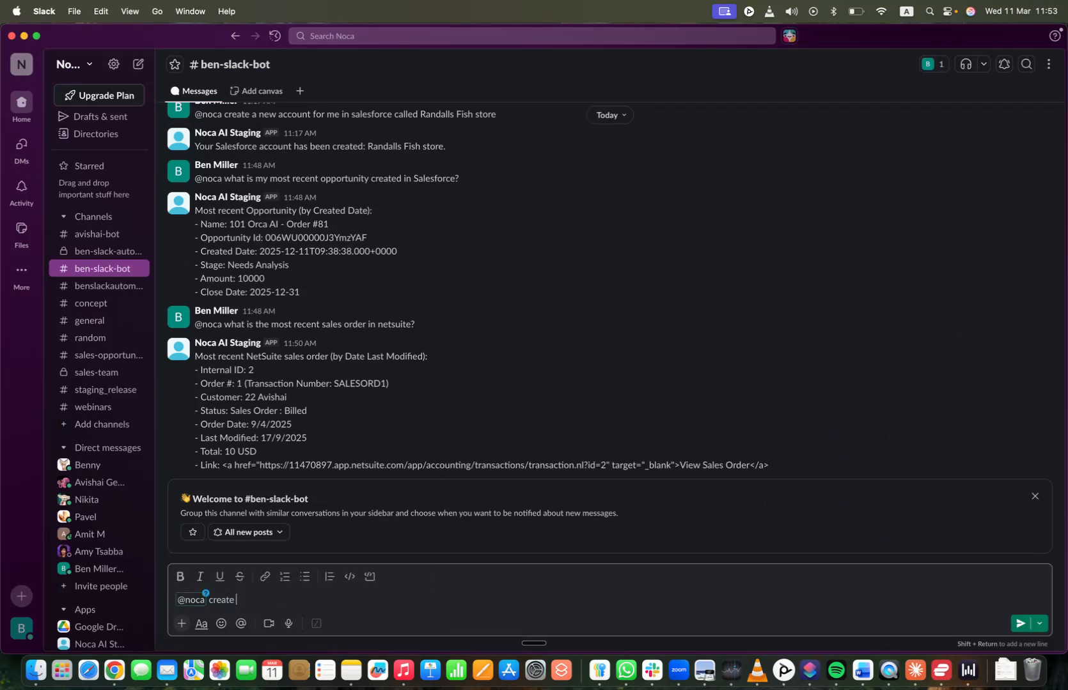
type("an account in salesforce with the name ")
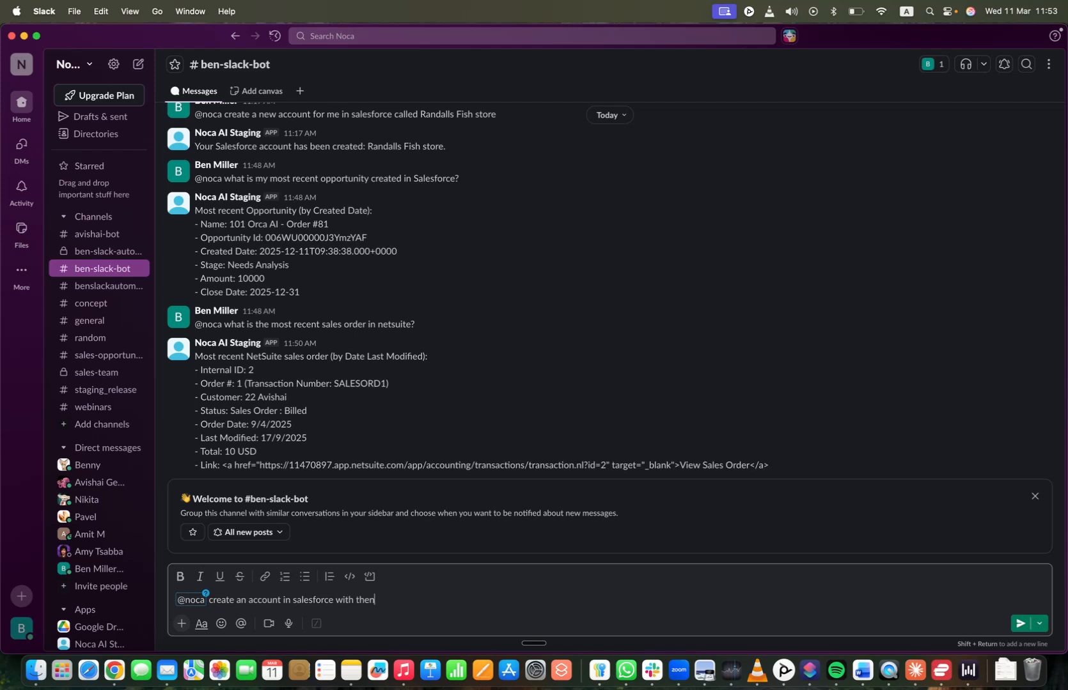
type("slack bot noca")
key("Return")
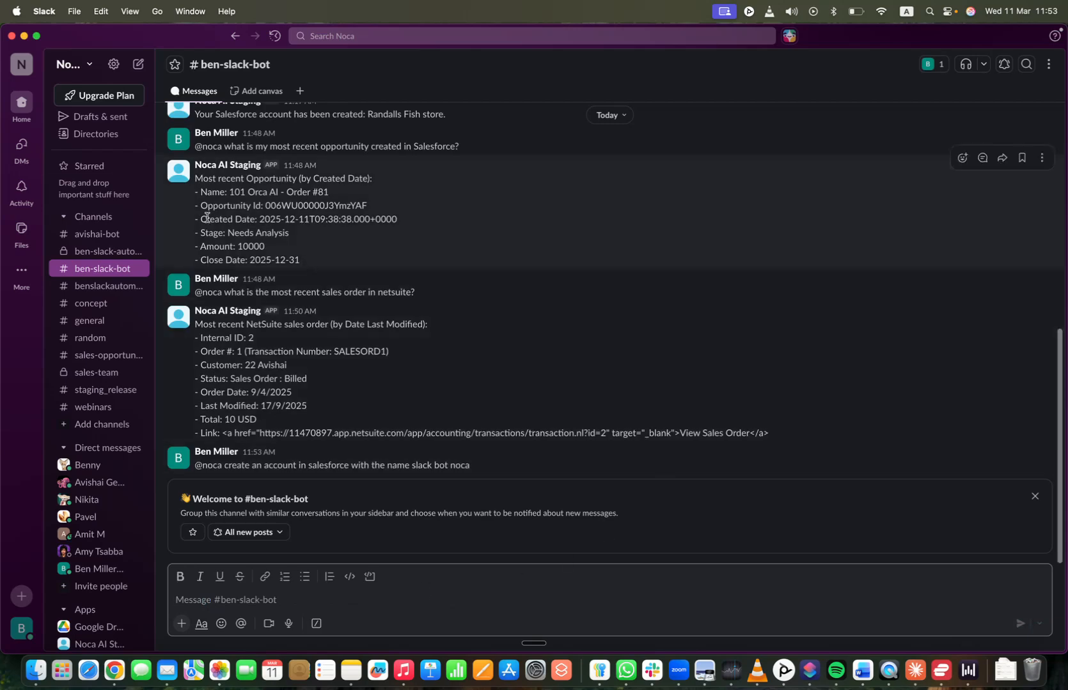
Return to Noca in Chrome, dismiss the previous debug notice, and examine the debug timeline of the account creation run.
left_click(24, 37)
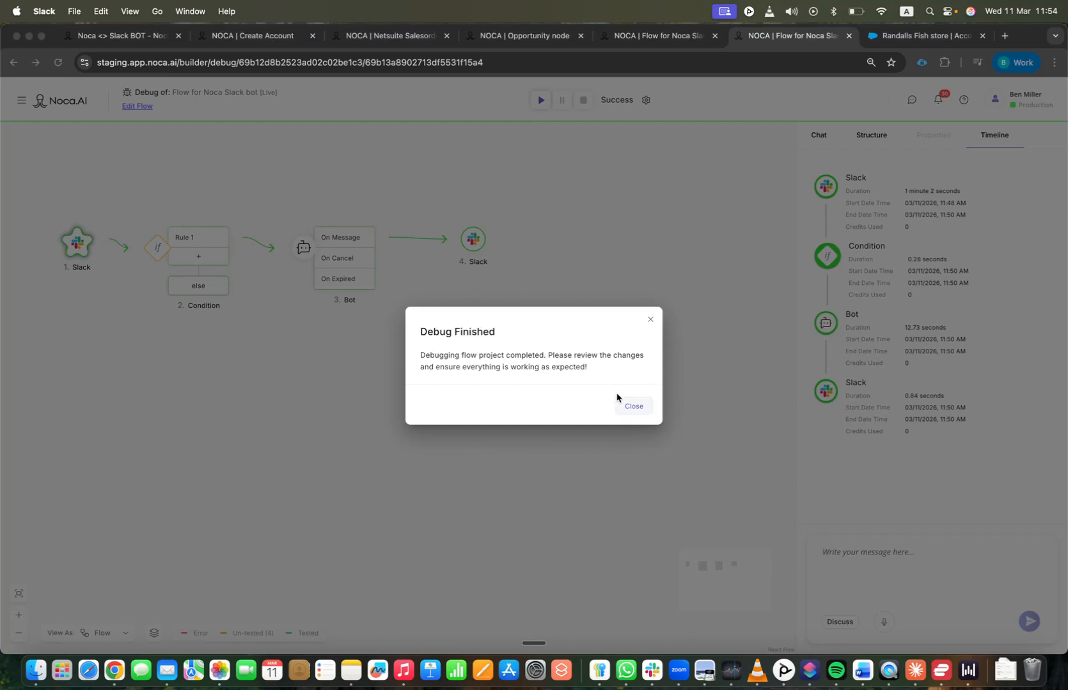
left_click(633, 407)
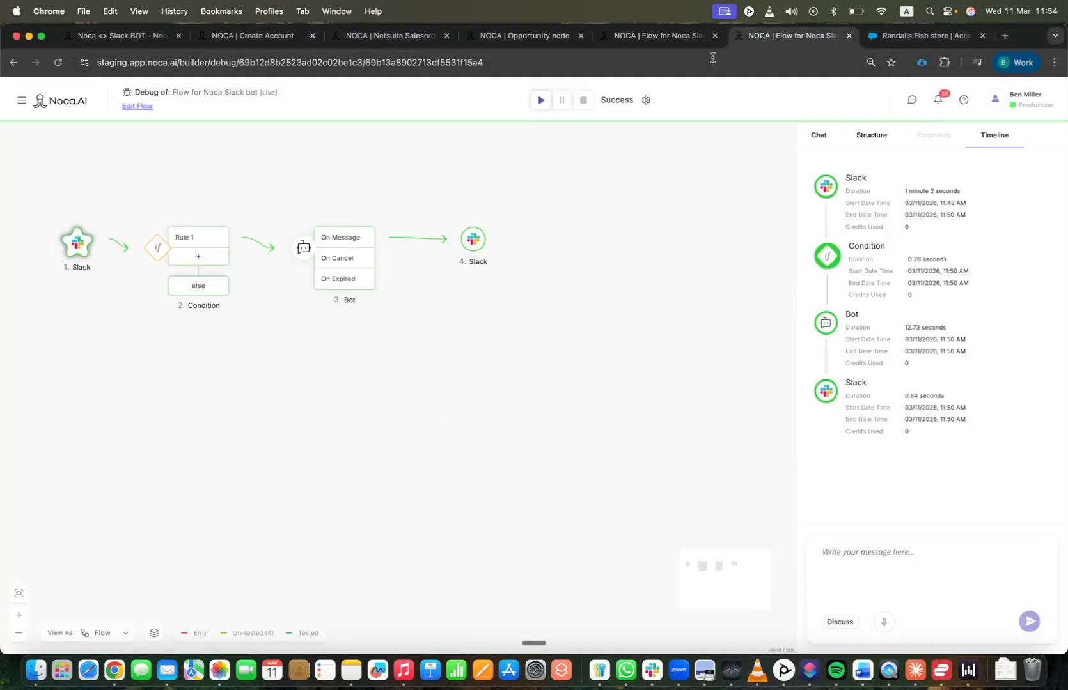
left_click(689, 43)
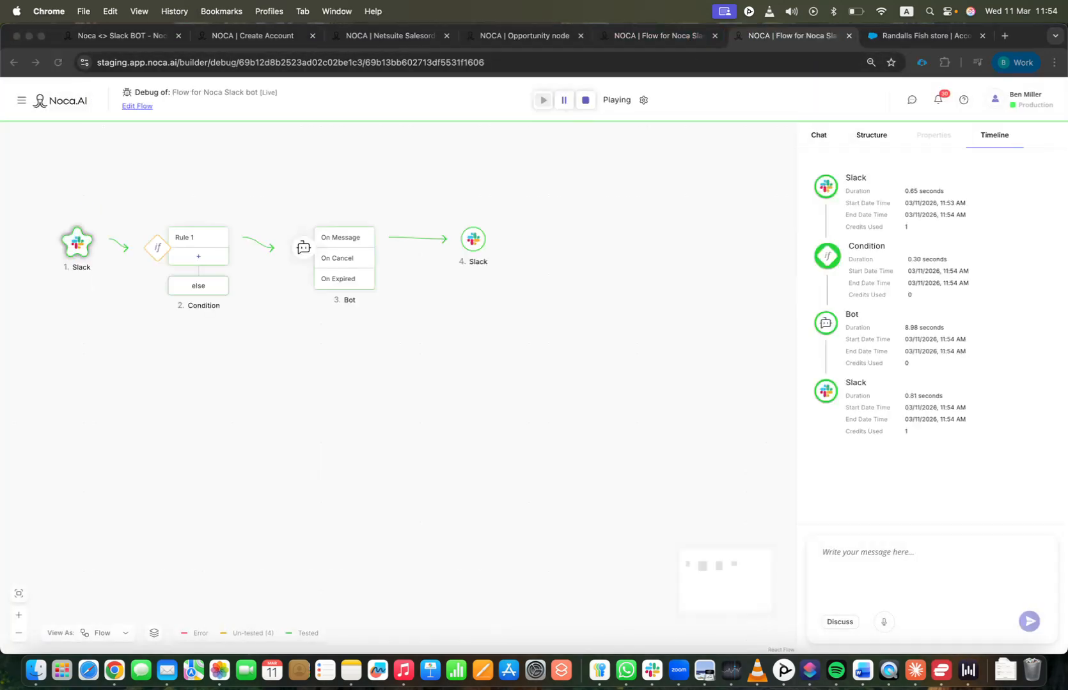
Open the "slack bot noca" account's details in Salesforce, and switch to Slack to check the bot's reply about it.
left_click(885, 38)
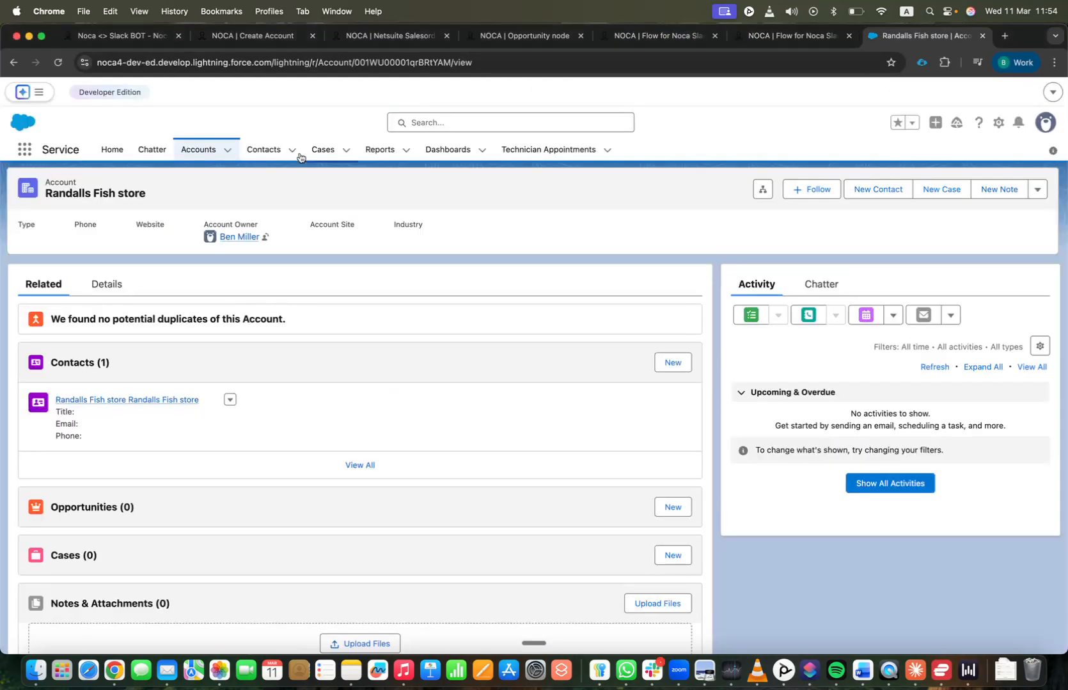
left_click(196, 150)
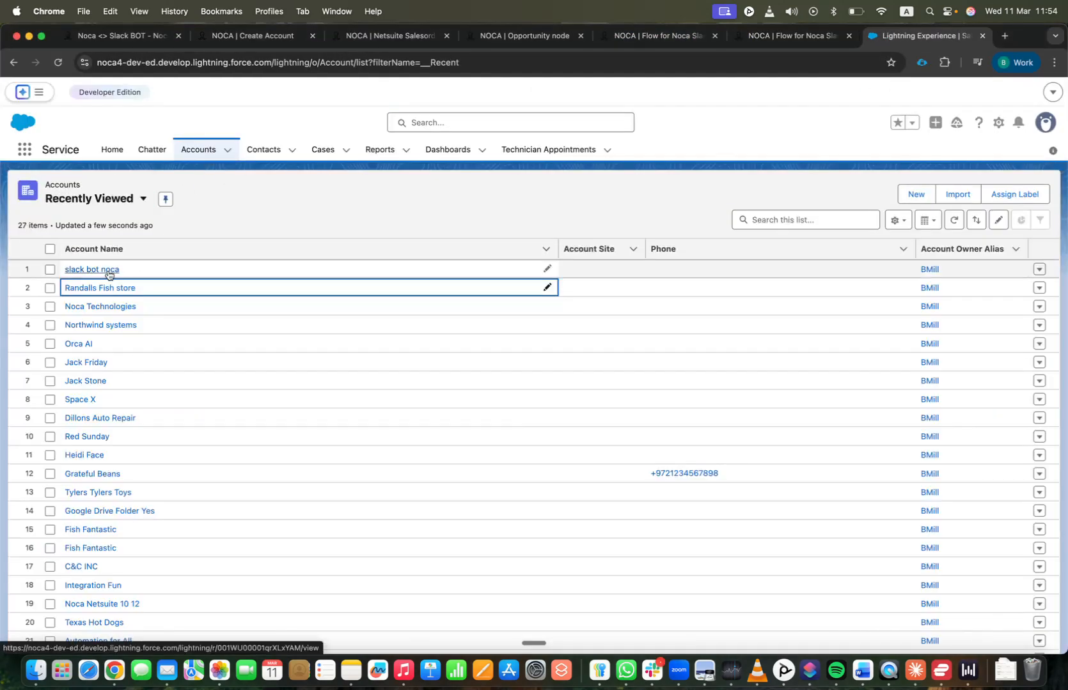
left_click(113, 271)
left_click(115, 285)
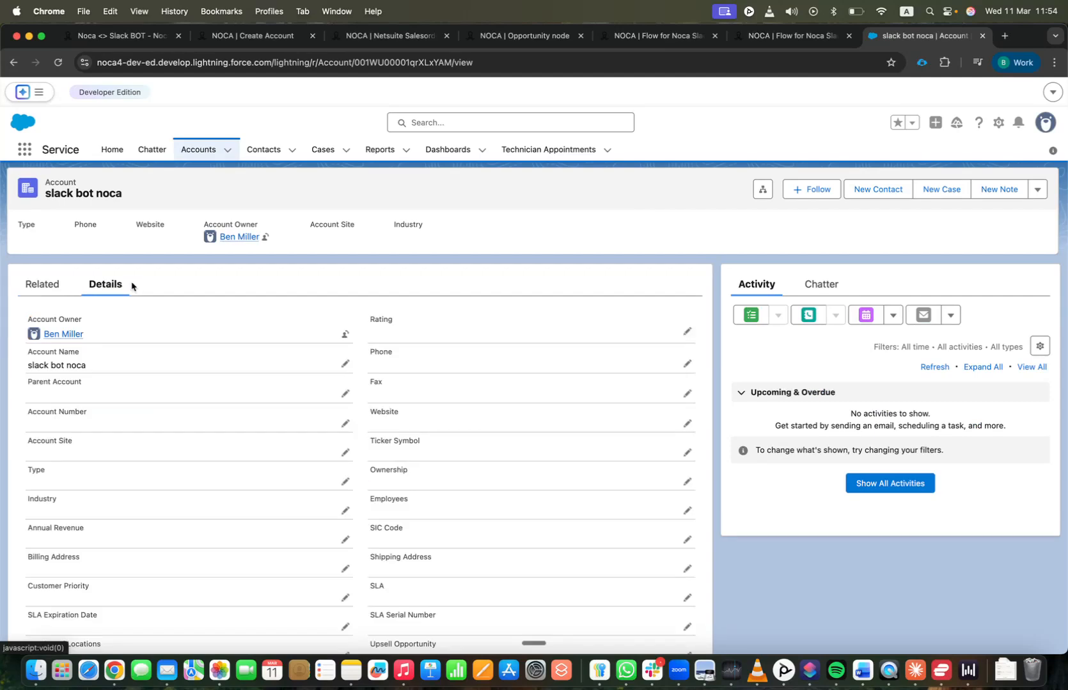
left_click(653, 671)
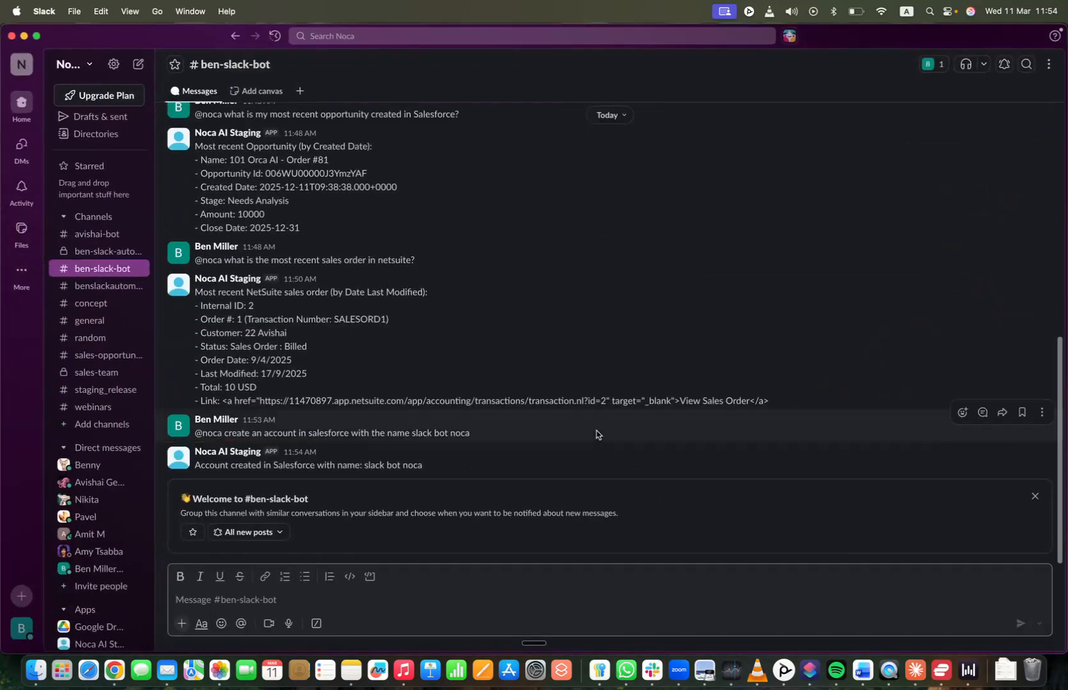